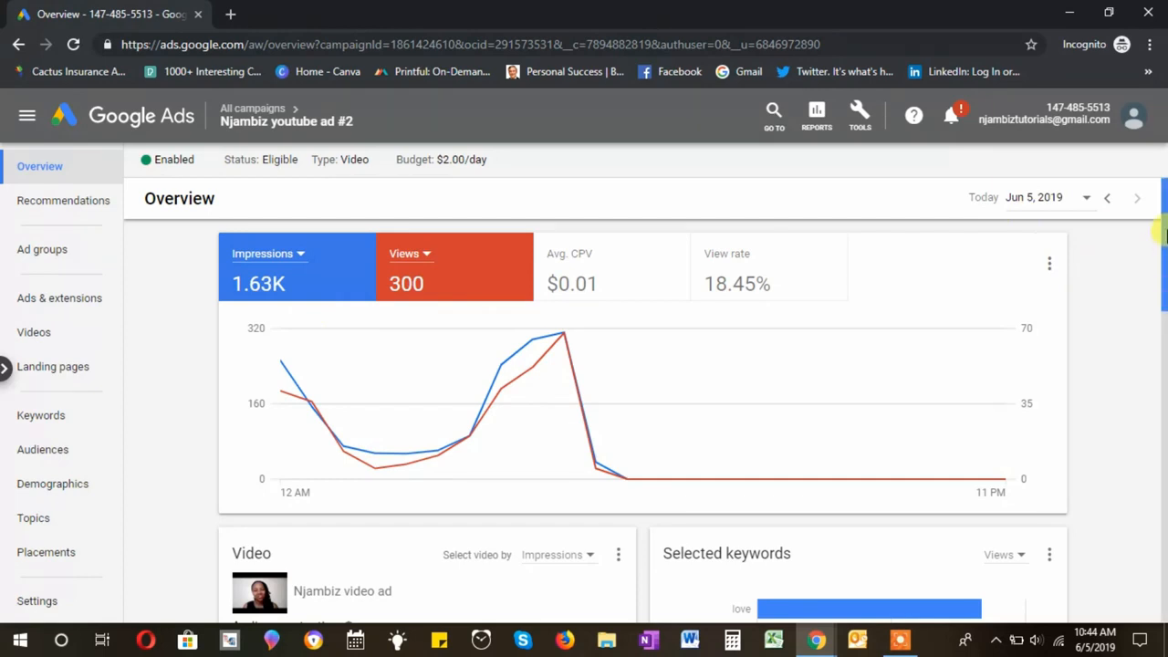
# Open the Njambiz youtube ad #2 campaign from the list of all campaigns and copy its njambiz ad group
pyautogui.click(231, 111)
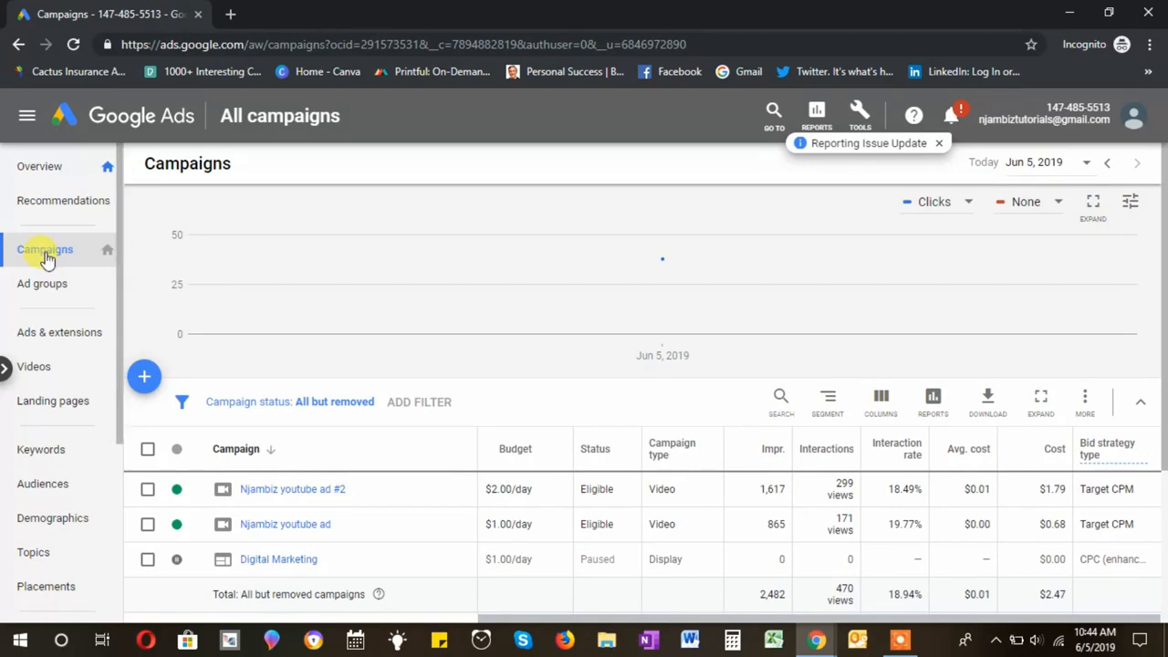
pyautogui.click(282, 490)
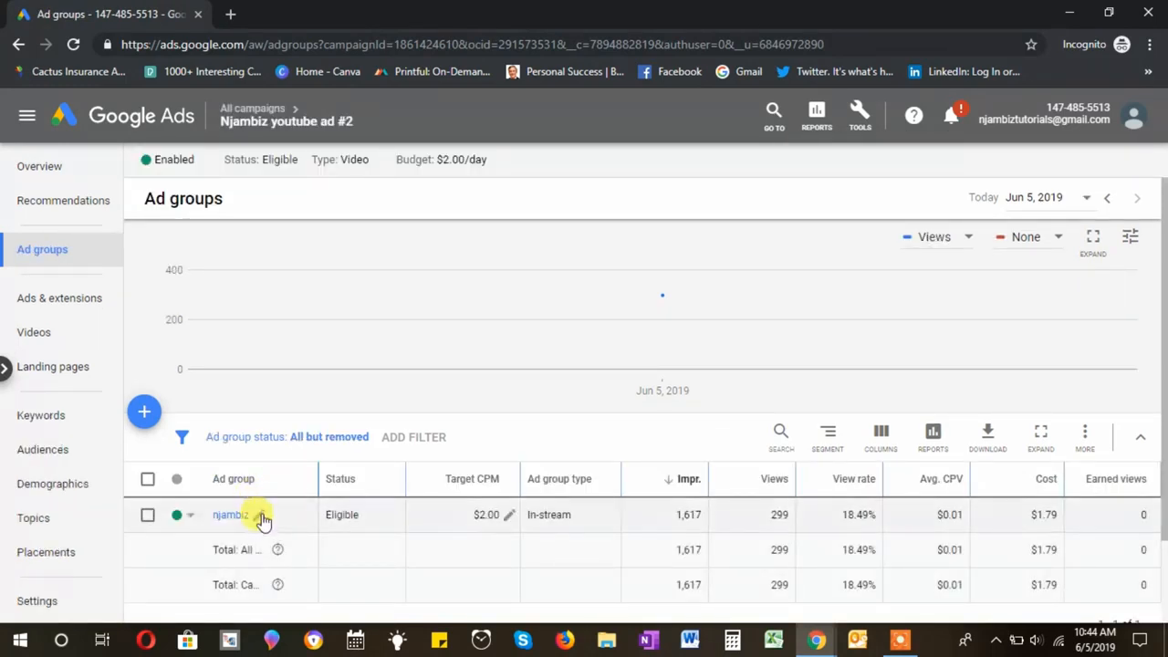
pyautogui.click(150, 524)
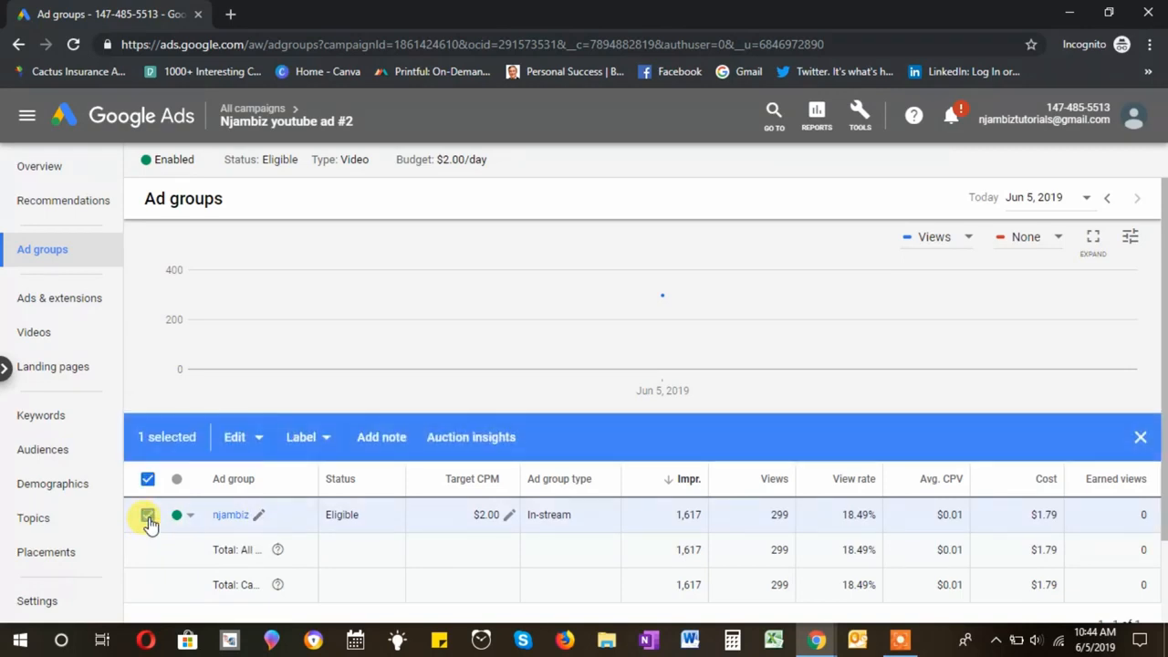
pyautogui.click(261, 444)
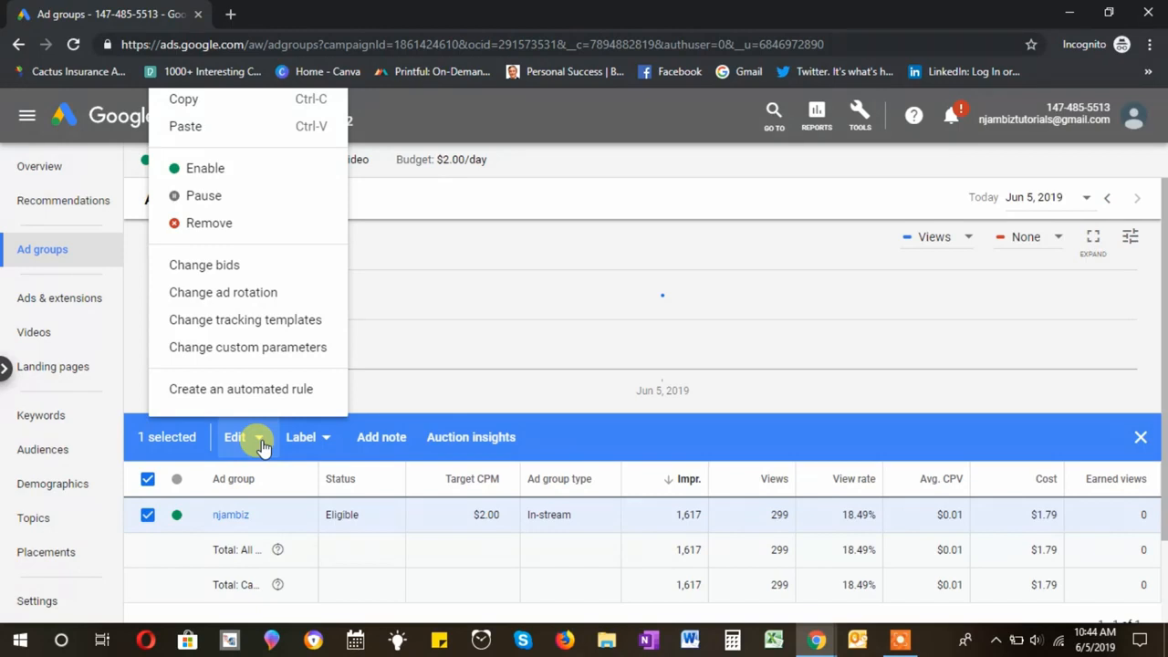
pyautogui.click(222, 110)
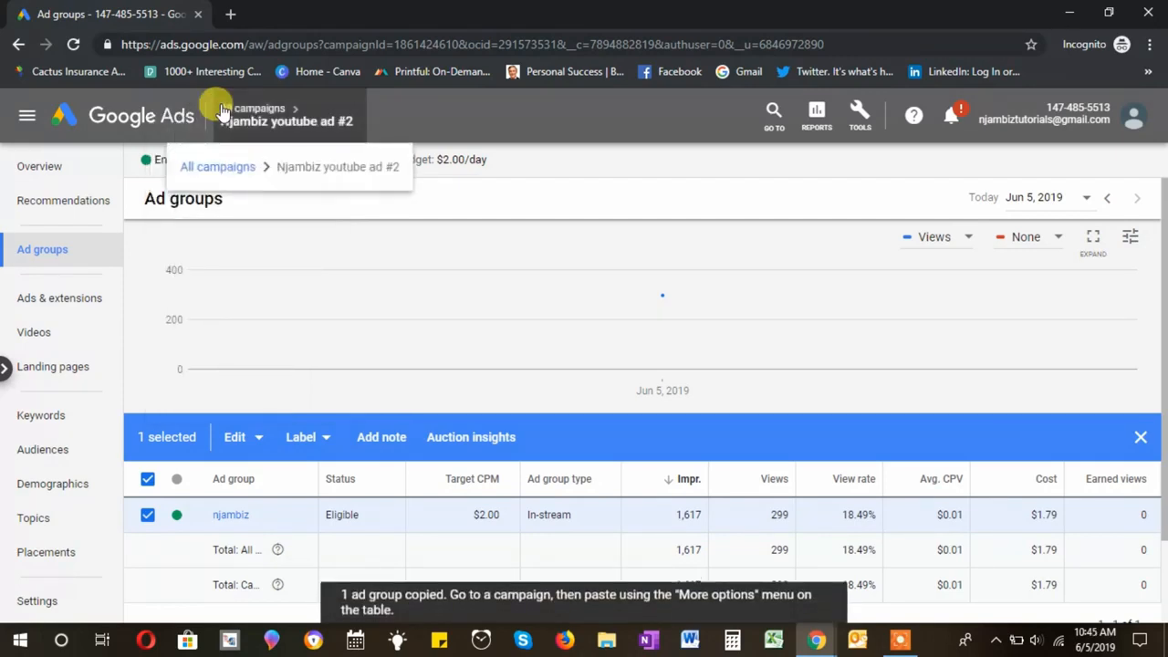
# Paste the copied ad group into the same campaign, with new ad groups paused after pasting
pyautogui.click(240, 436)
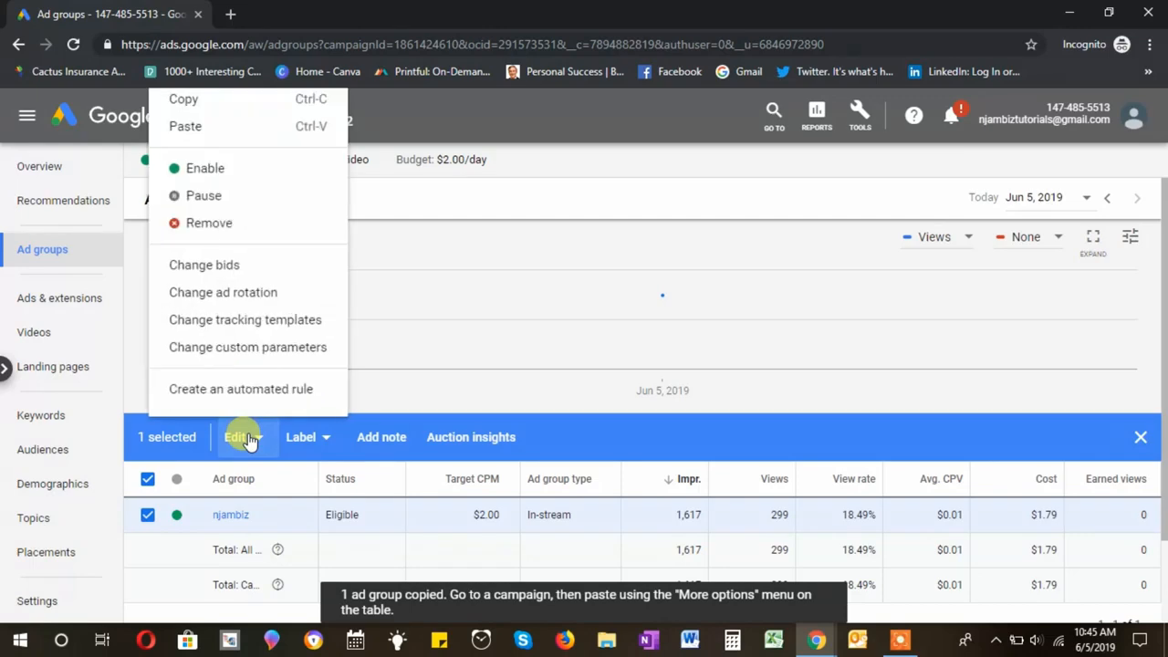
pyautogui.click(200, 130)
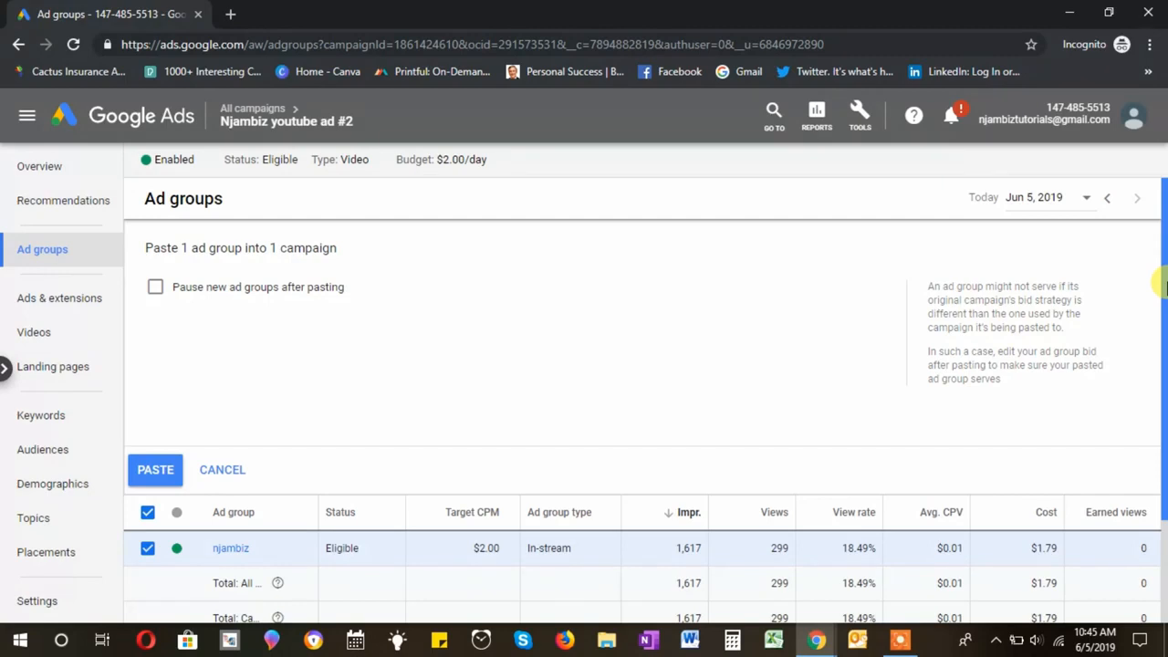
pyautogui.click(164, 294)
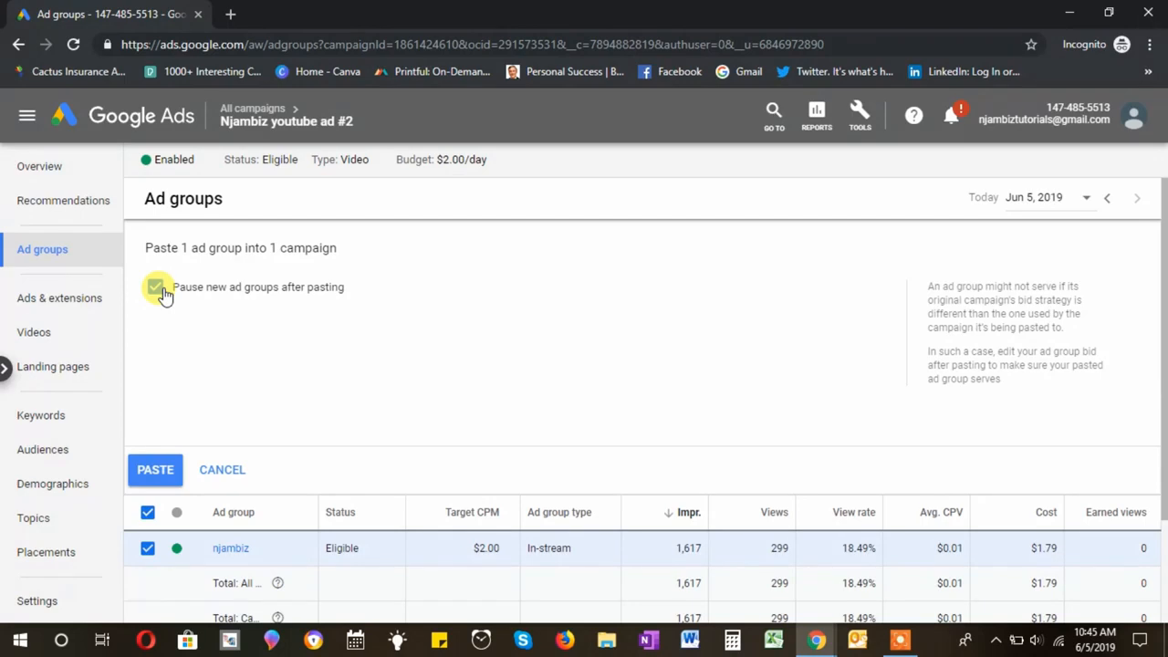
pyautogui.click(153, 473)
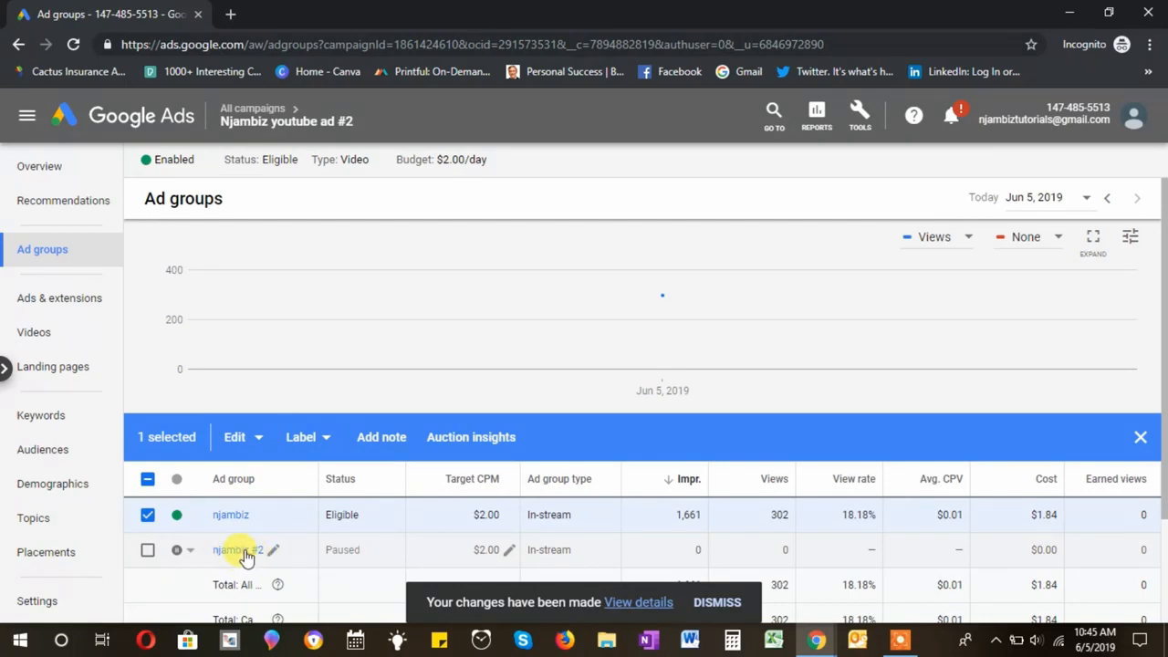
# Check the target CPM of the pasted njambiz #2 ad group and open the group to view its ads
pyautogui.click(508, 551)
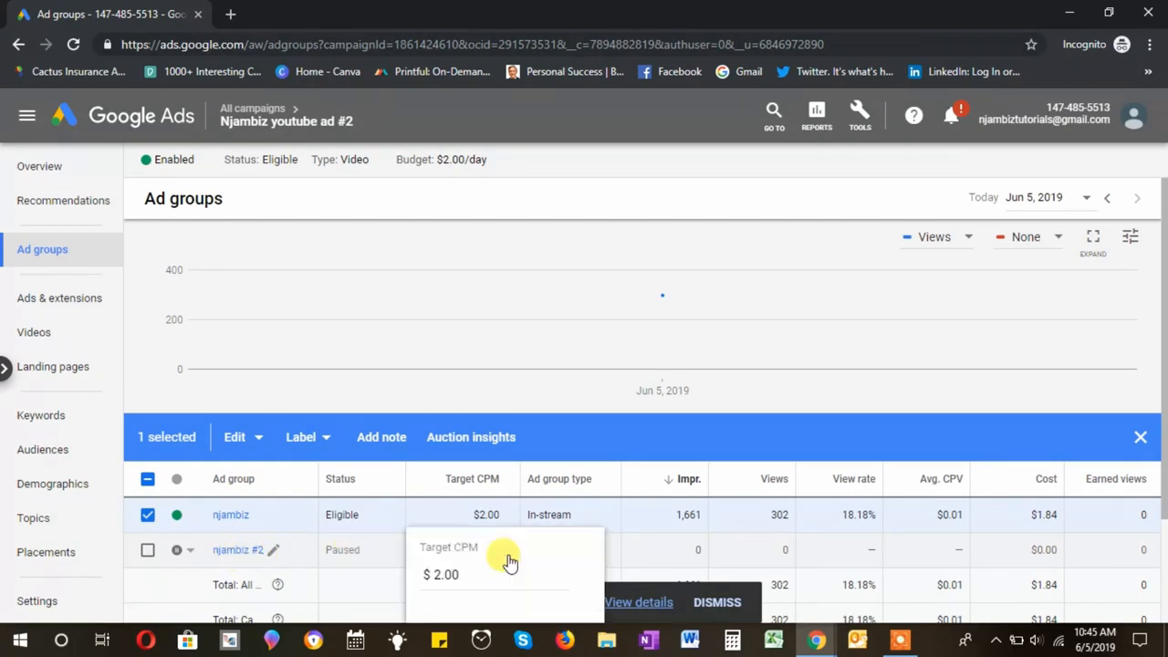
pyautogui.press('Return')
pyautogui.click(233, 552)
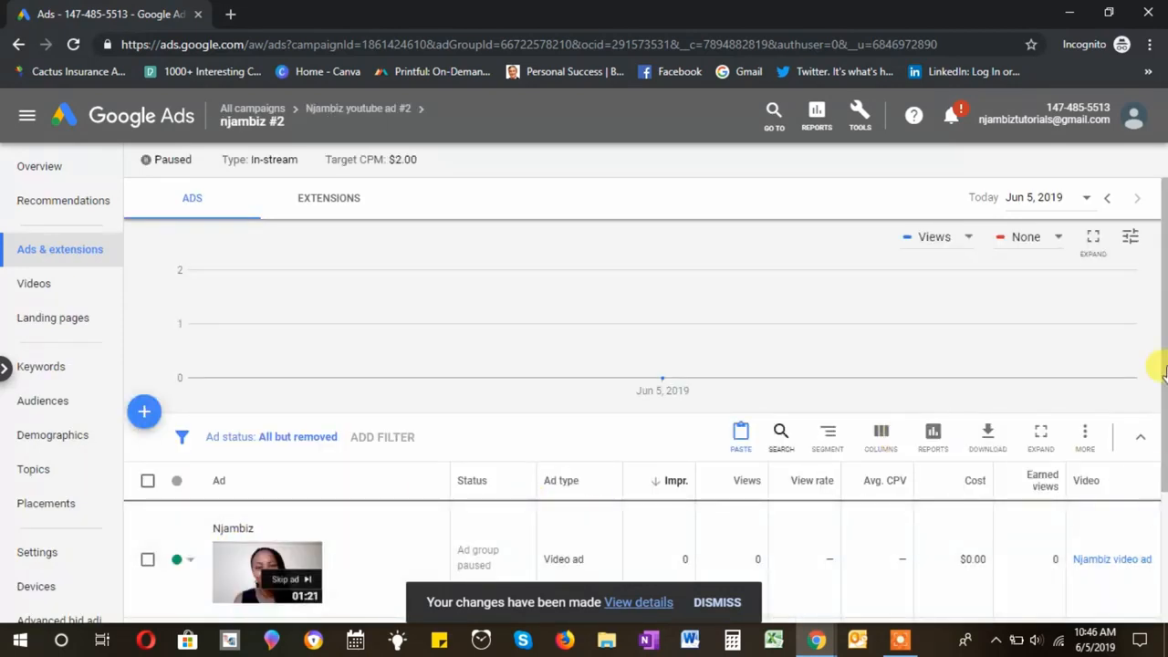
pyautogui.scroll(-1, 1163, 443)
pyautogui.moveTo(1163, 443); pyautogui.dragTo(1163, 477)
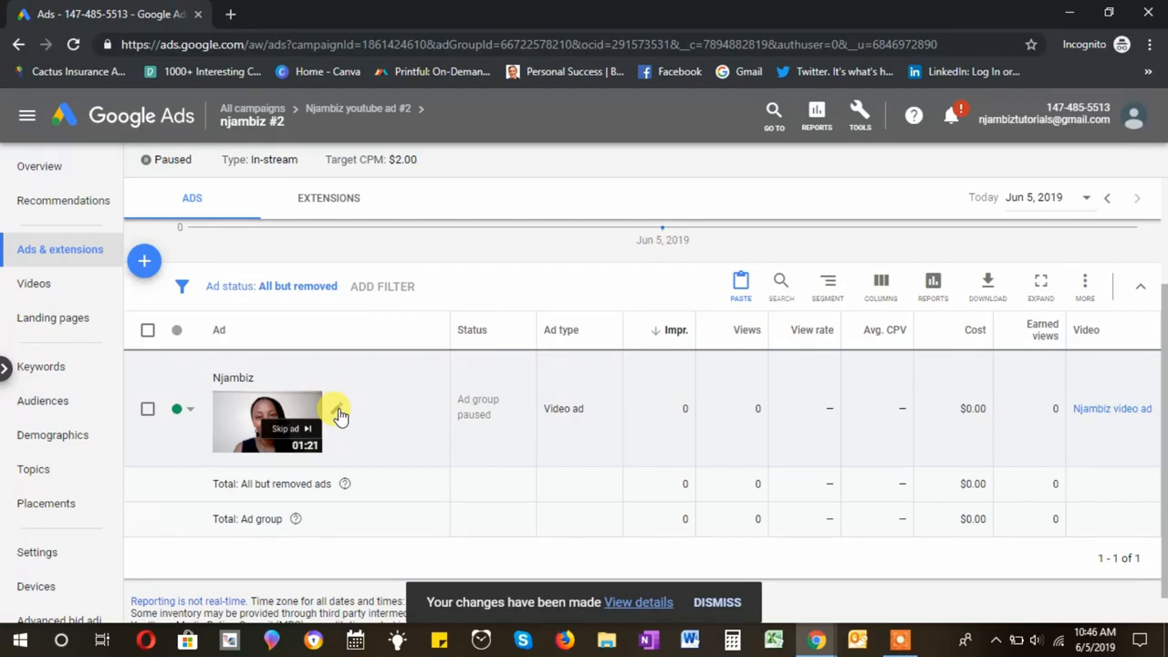
# Open the Njambiz video ad in the njambiz #2 ad group for editing, review its settings and save it
pyautogui.click(338, 413)
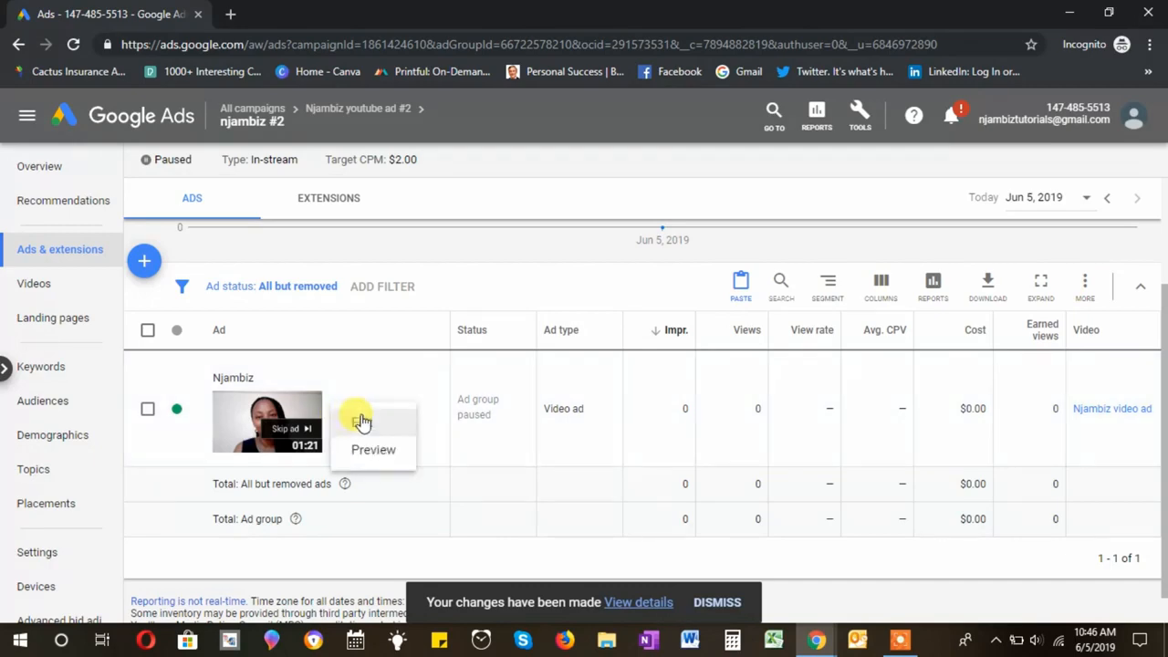
pyautogui.click(361, 421)
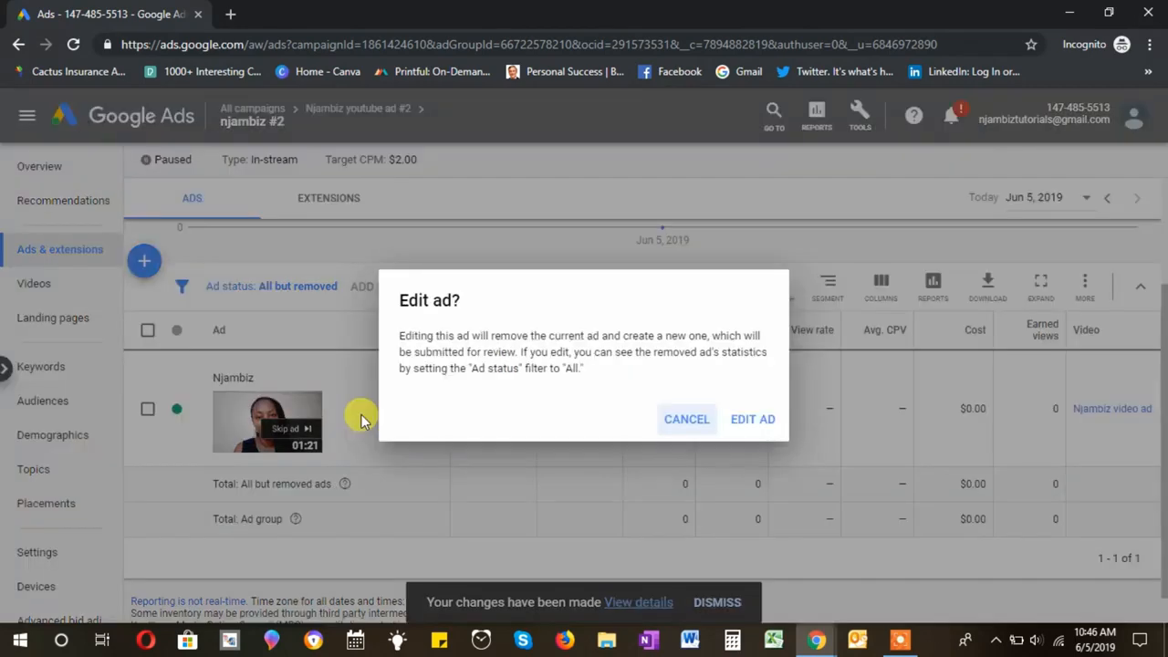
pyautogui.click(754, 419)
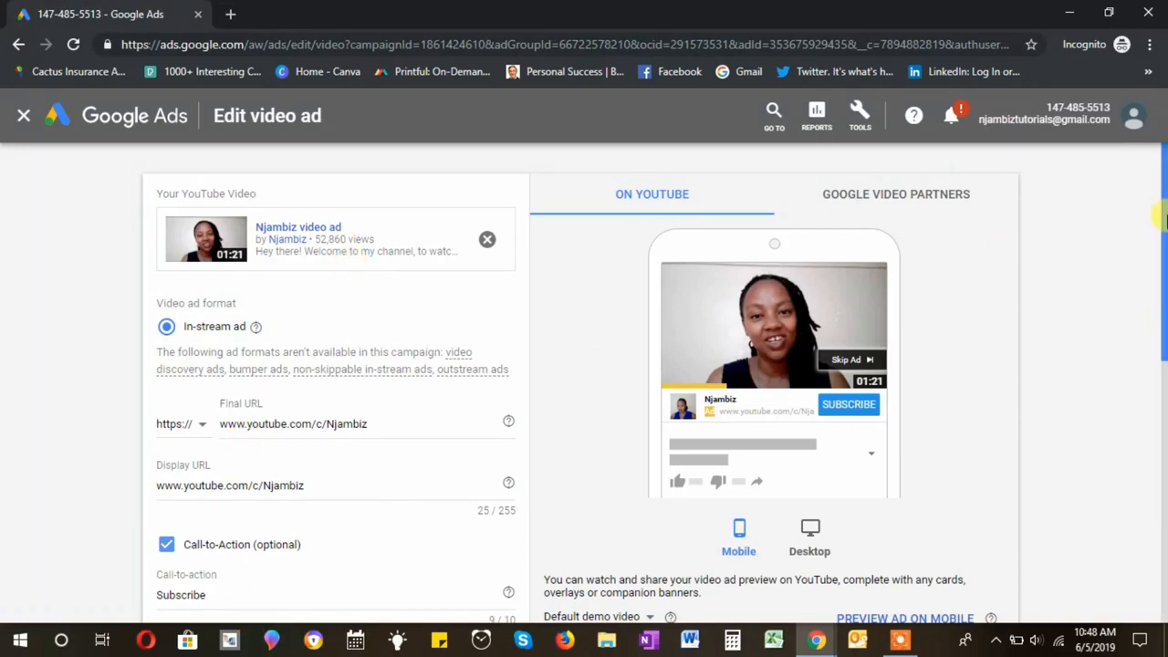
pyautogui.moveTo(1164, 219); pyautogui.dragTo(1164, 301)
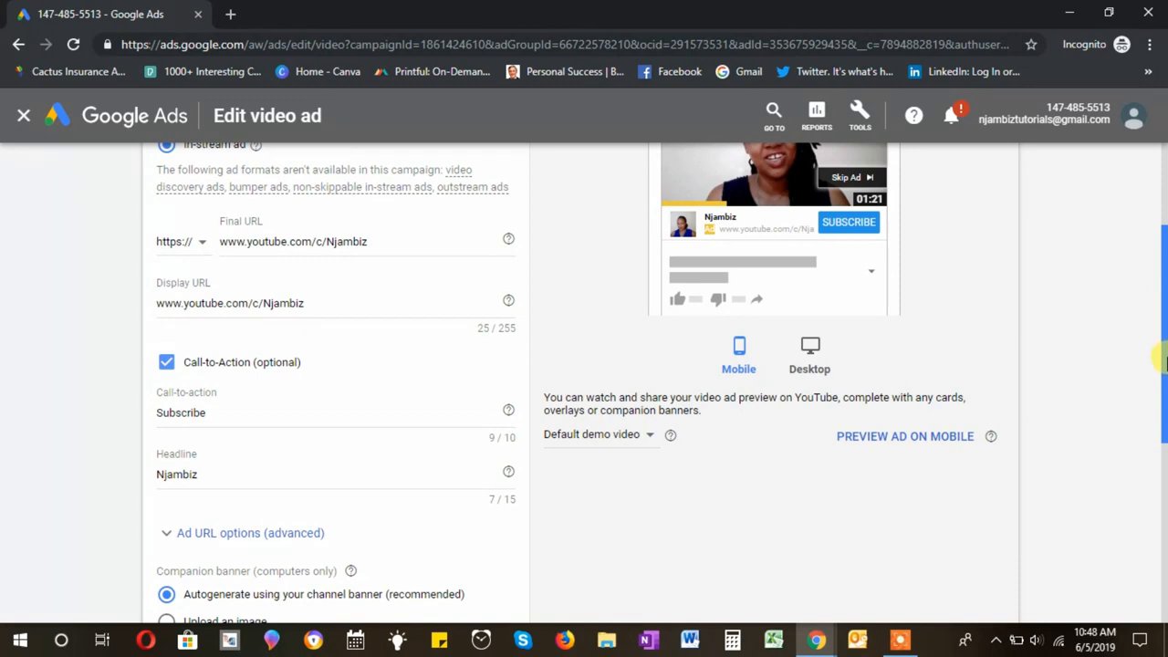
pyautogui.moveTo(1164, 363); pyautogui.dragTo(1164, 418)
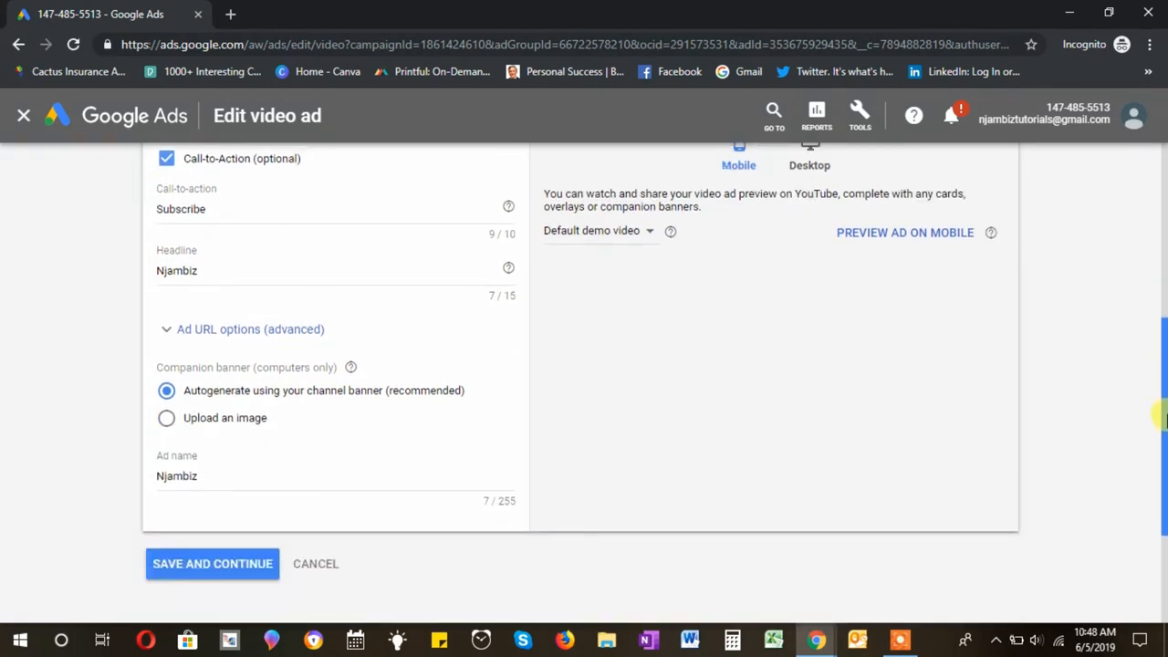
pyautogui.click(247, 561)
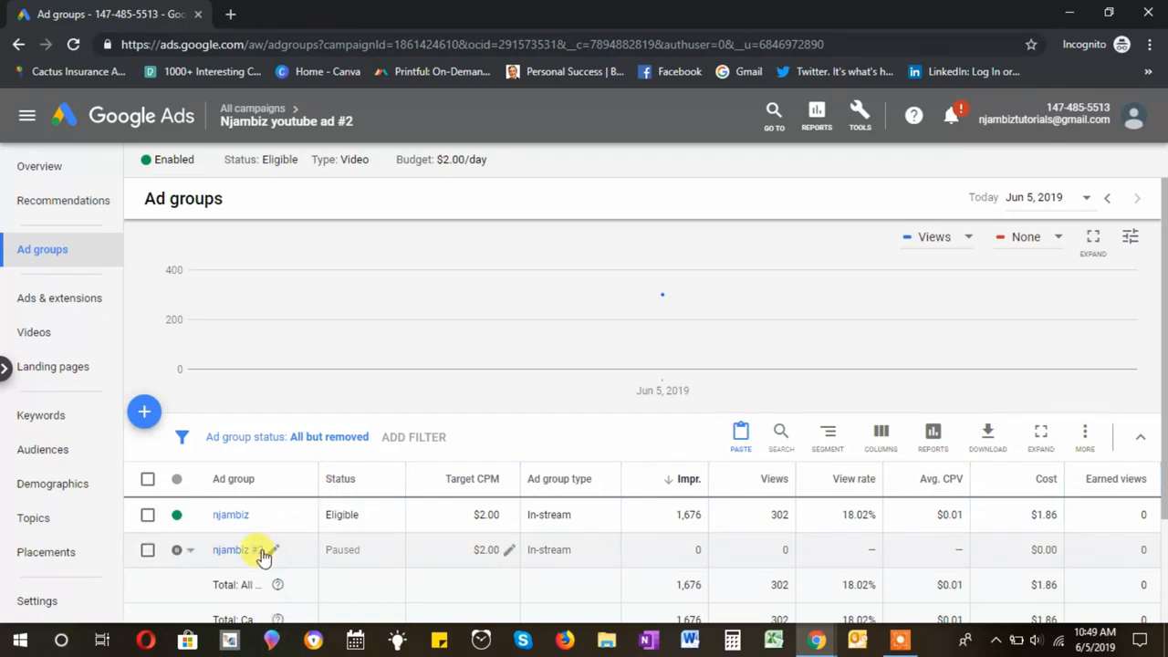
# Permanently remove the paused njambiz #2 ad group from the campaign
pyautogui.click(189, 552)
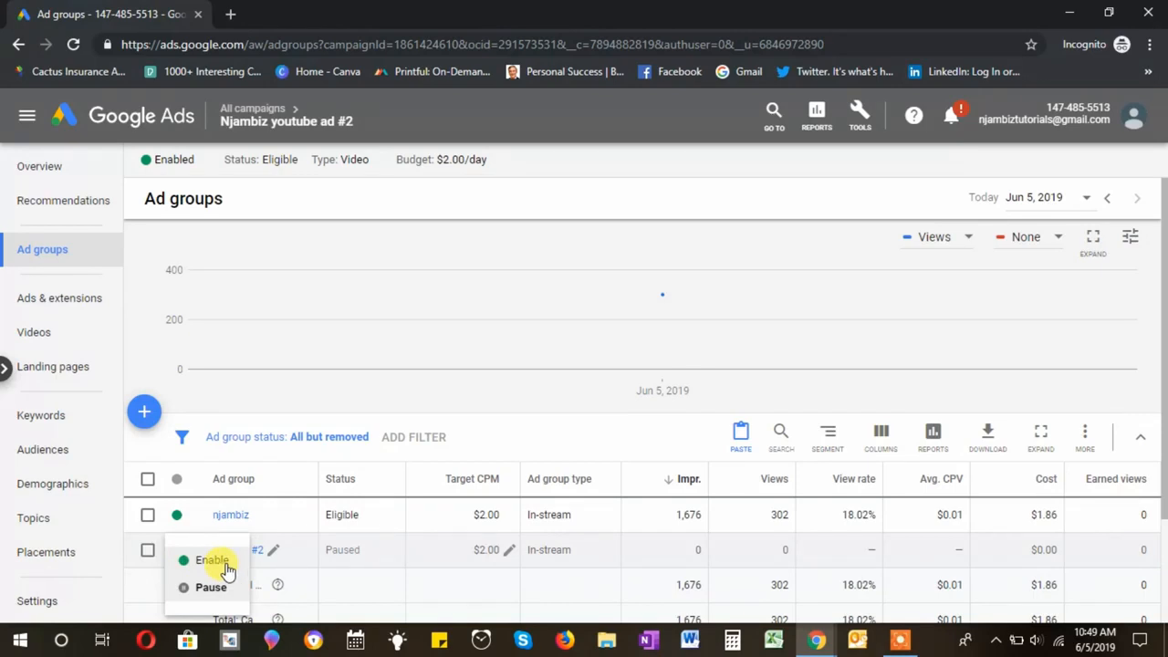
pyautogui.click(148, 551)
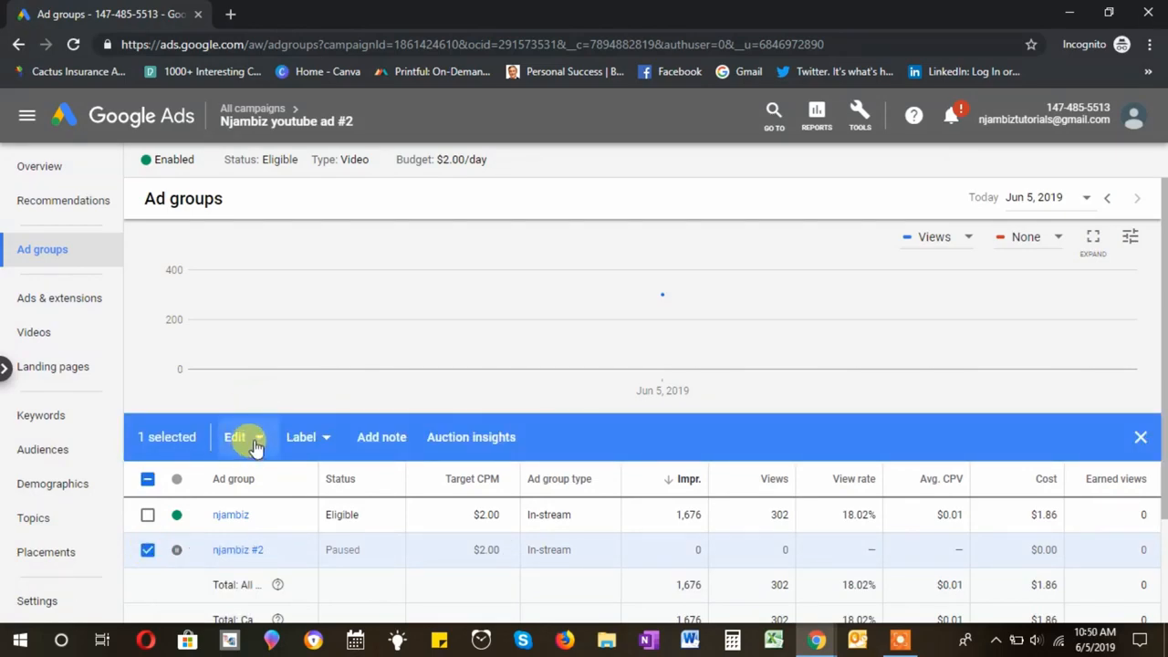
pyautogui.click(256, 441)
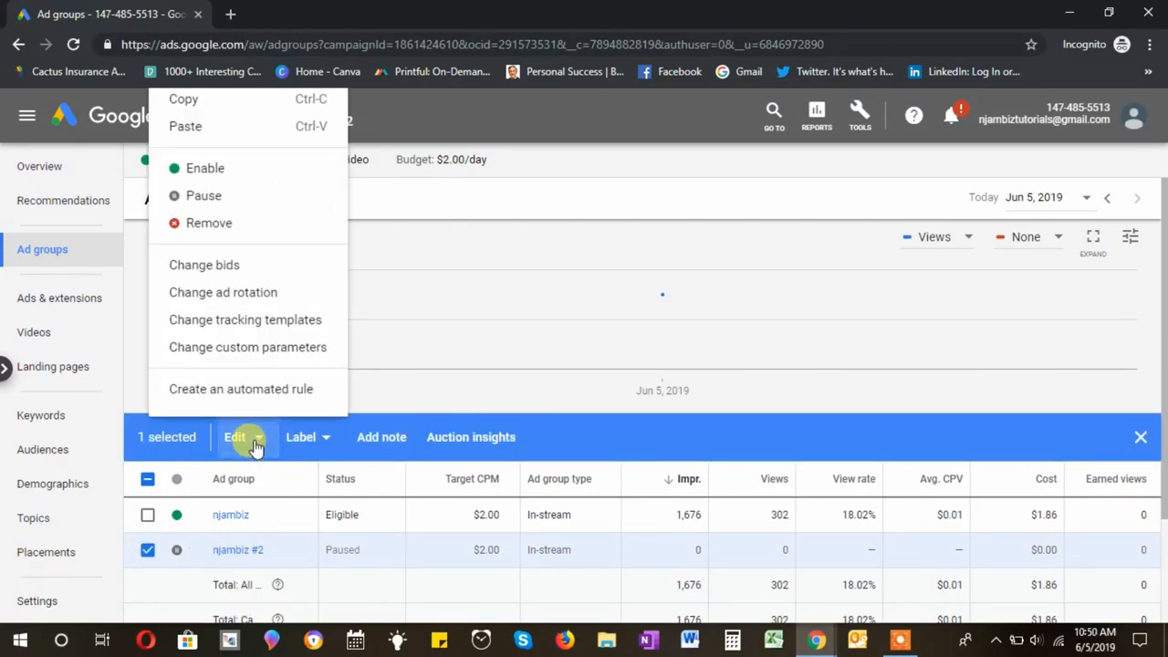
pyautogui.click(251, 235)
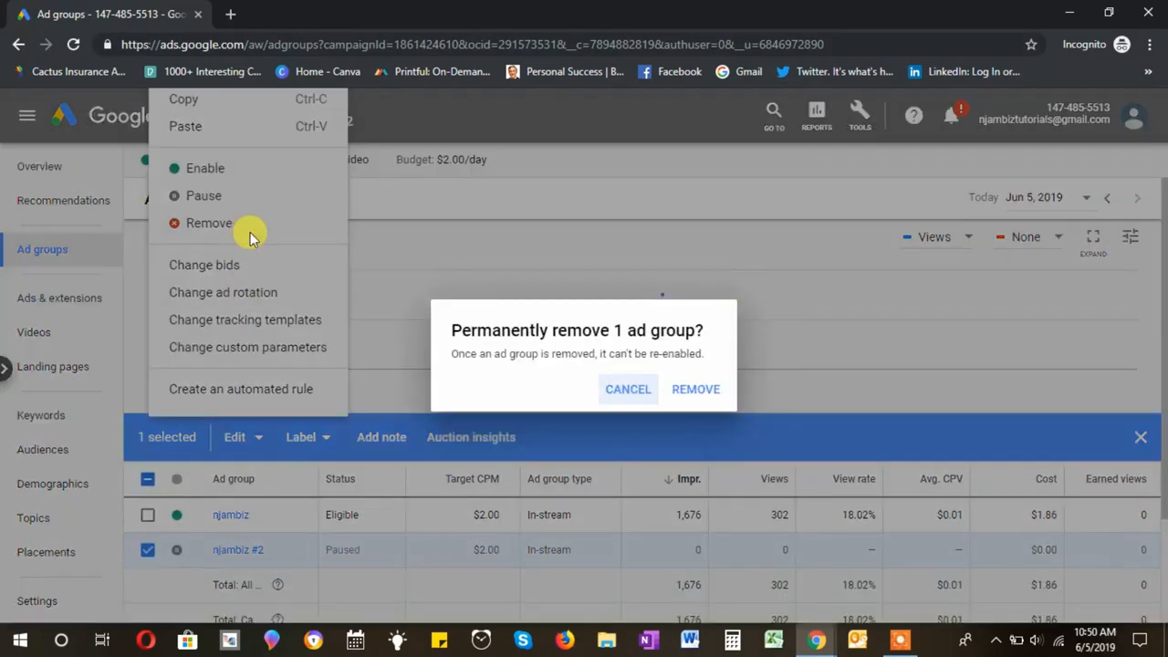
pyautogui.click(702, 390)
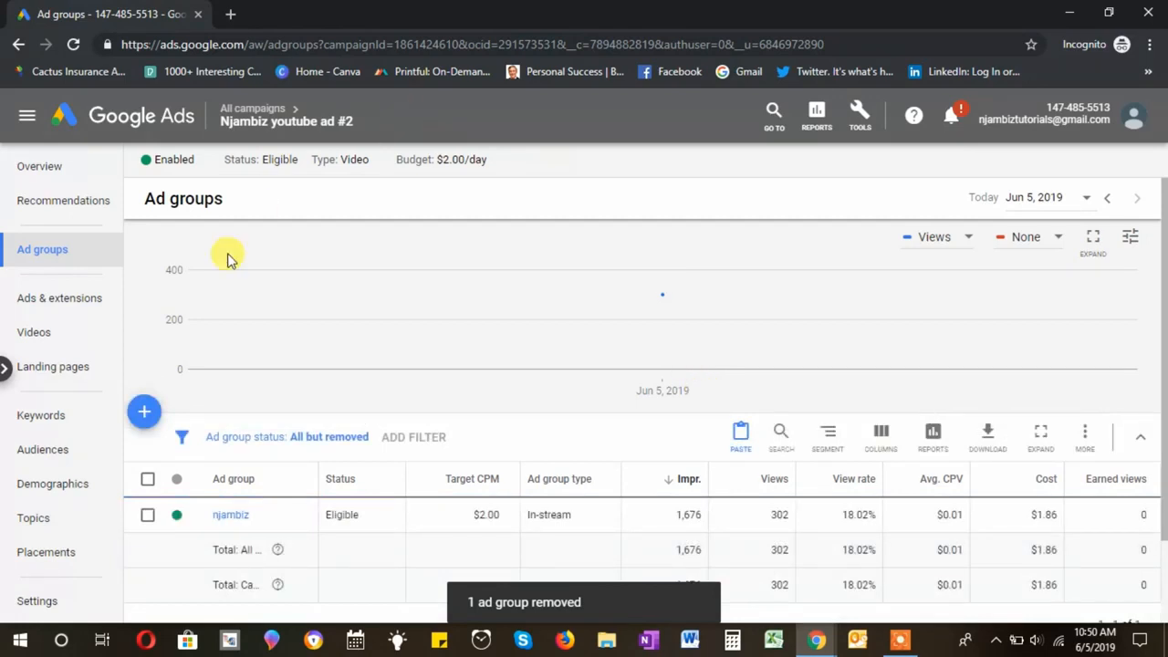
# Return to the list of all campaigns and copy the Njambiz youtube ad #2 campaign
pyautogui.moveTo(238, 122)
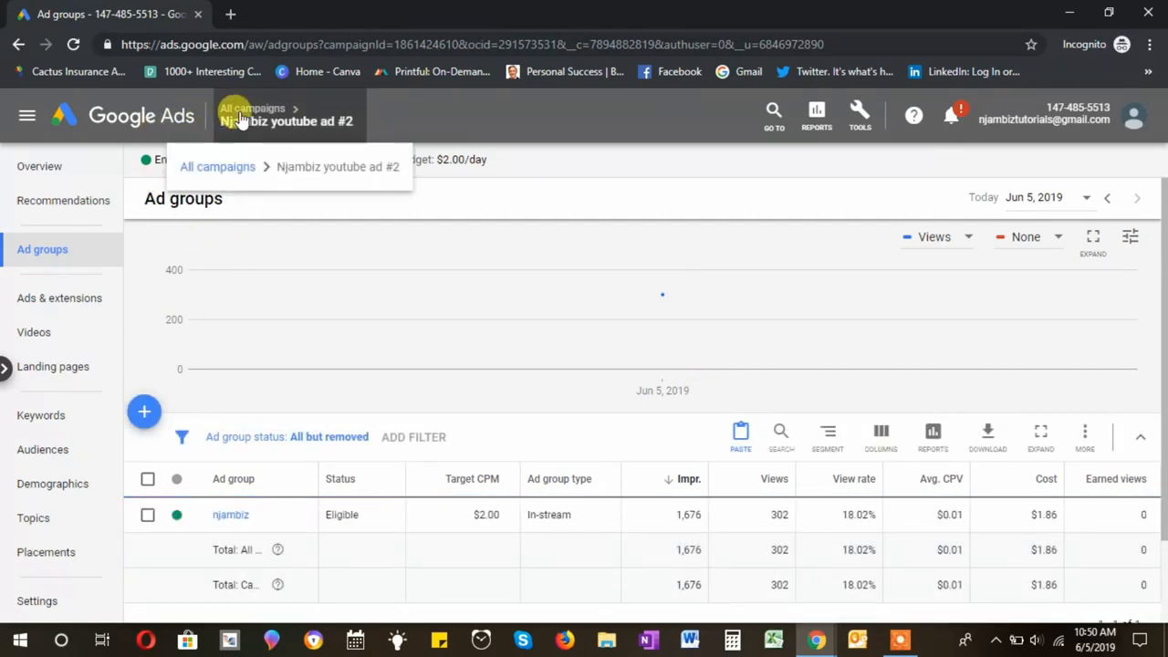
pyautogui.click(210, 166)
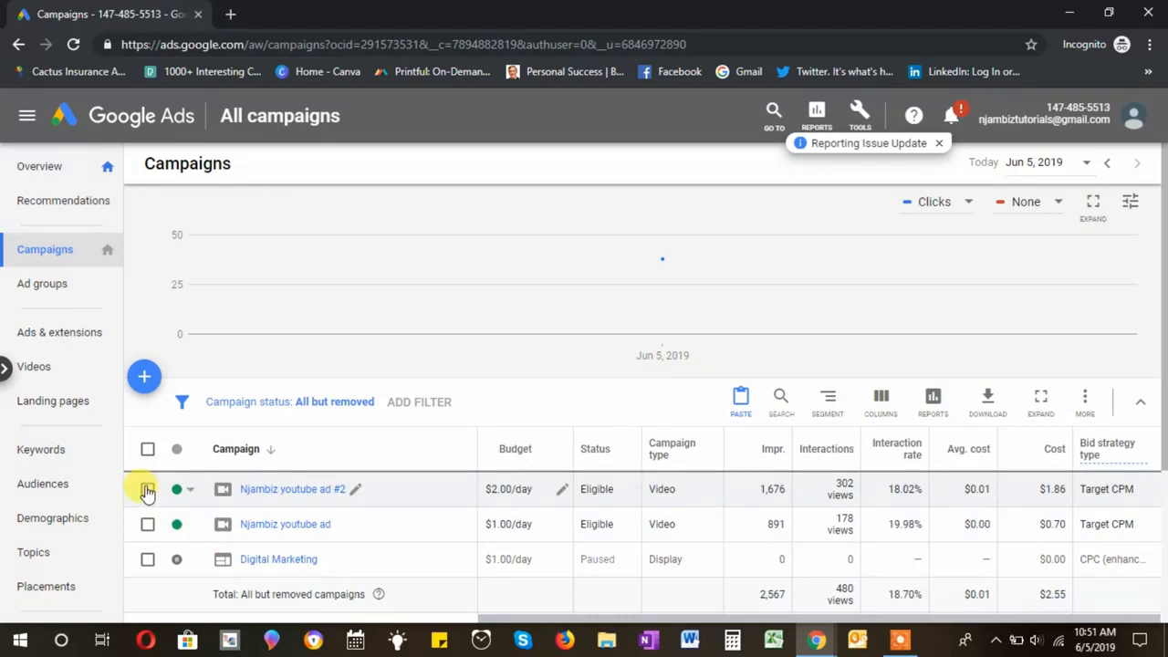
pyautogui.click(147, 491)
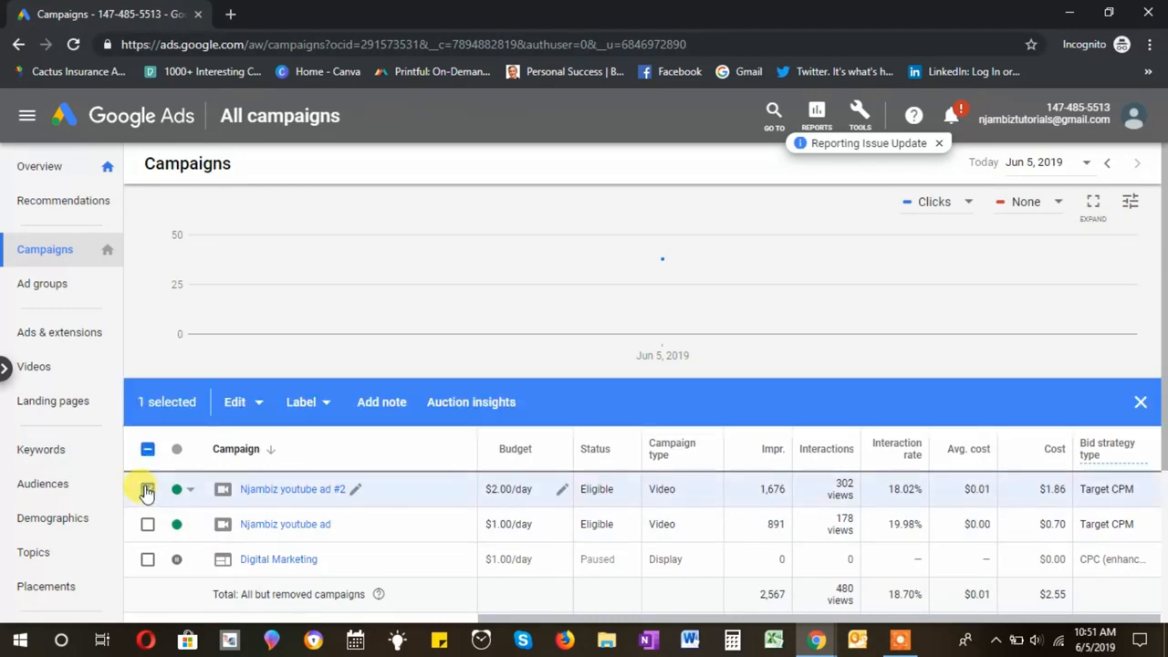
pyautogui.click(239, 402)
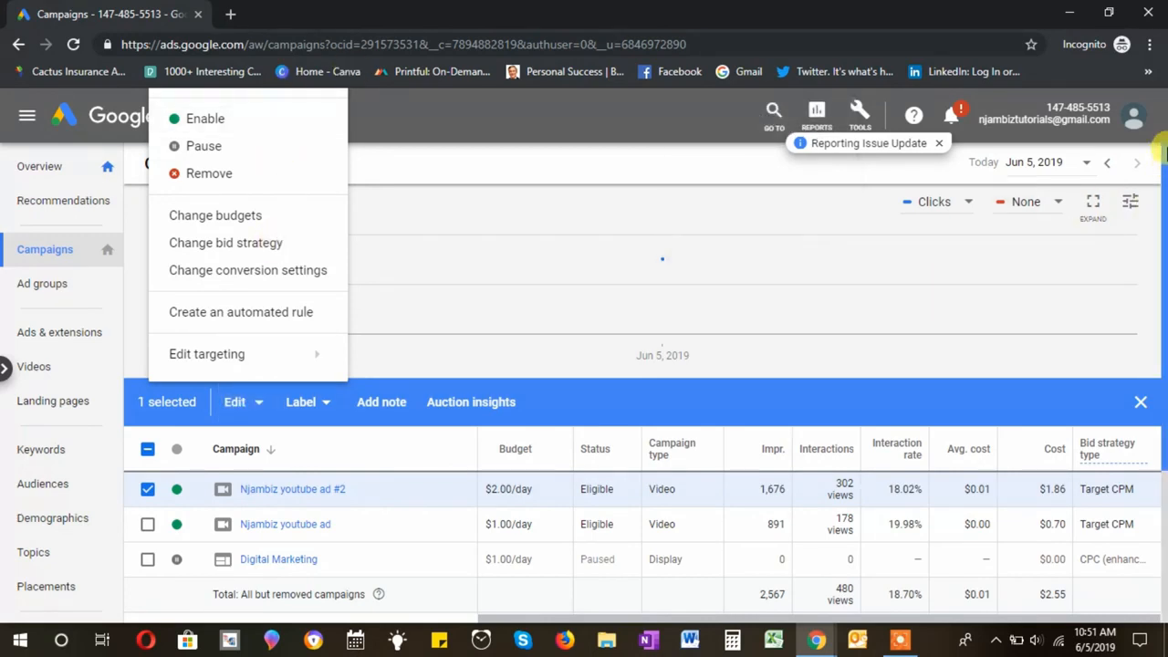
pyautogui.moveTo(1160, 187); pyautogui.dragTo(1164, 301)
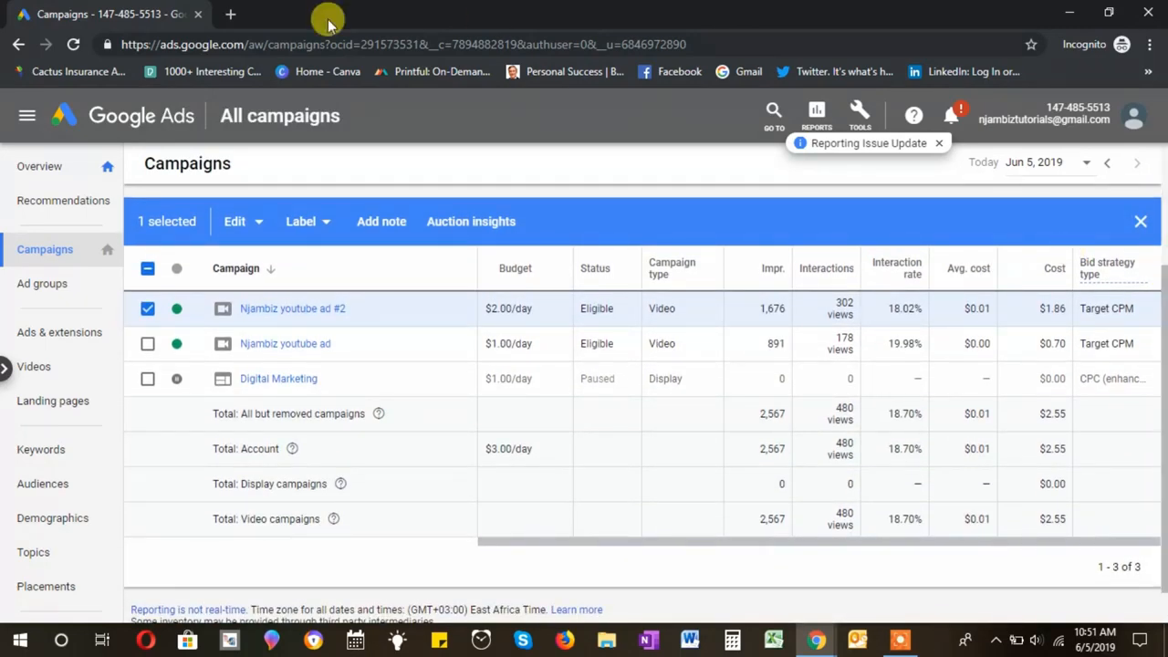
pyautogui.click(239, 222)
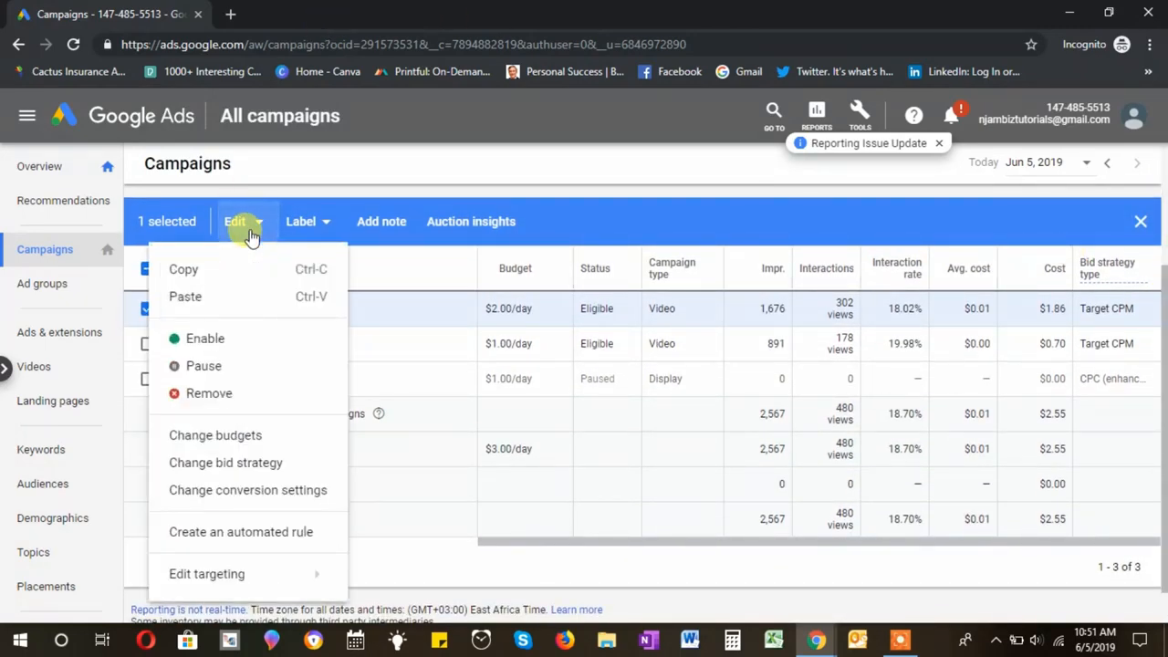
pyautogui.click(675, 221)
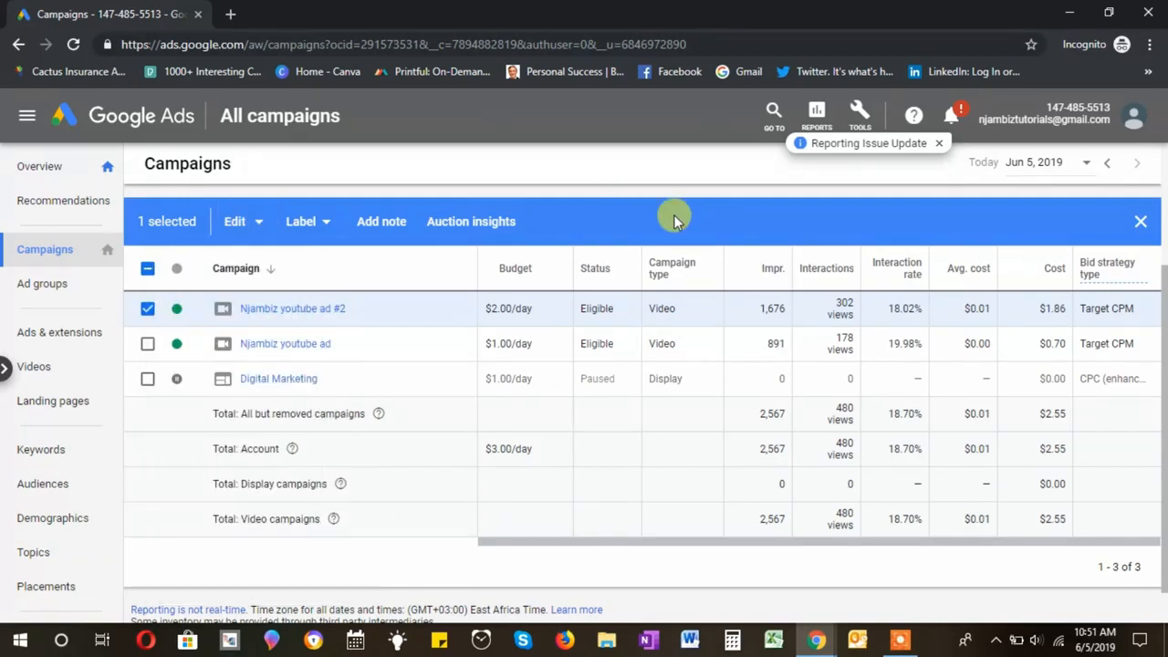
pyautogui.click(259, 222)
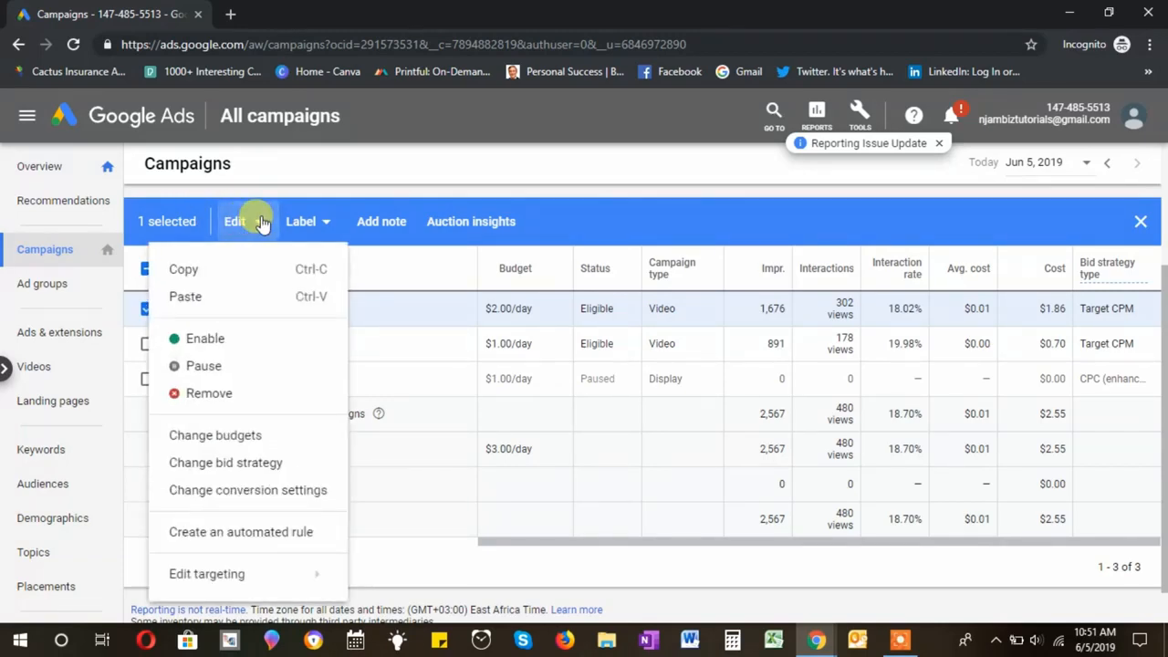
pyautogui.click(536, 220)
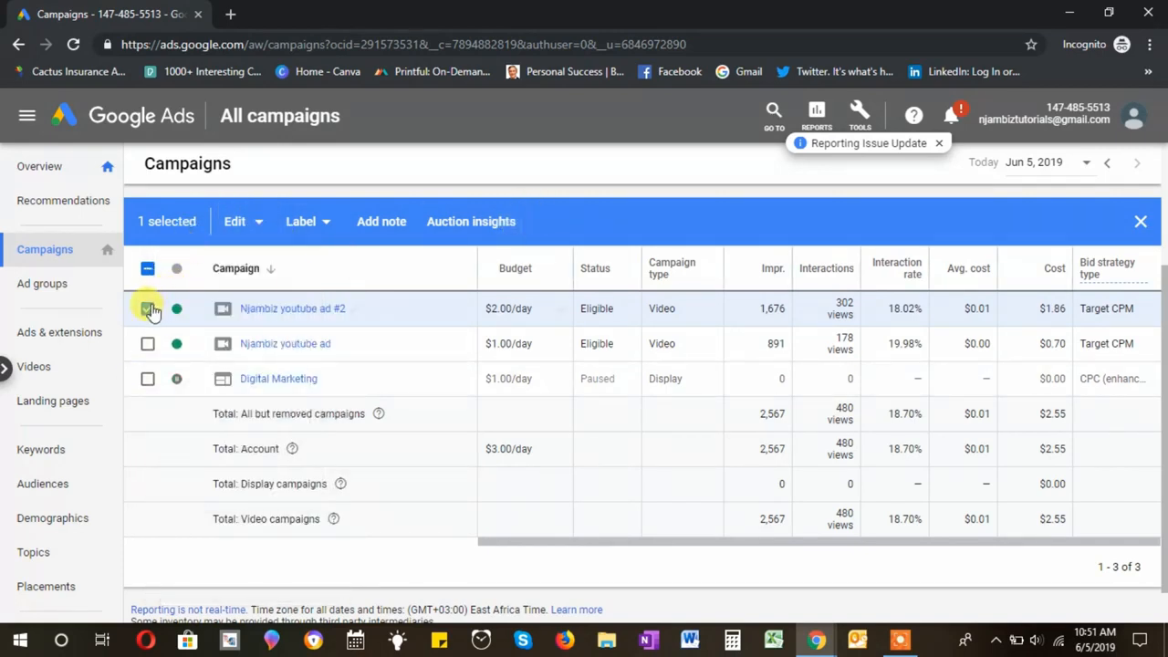
pyautogui.click(250, 222)
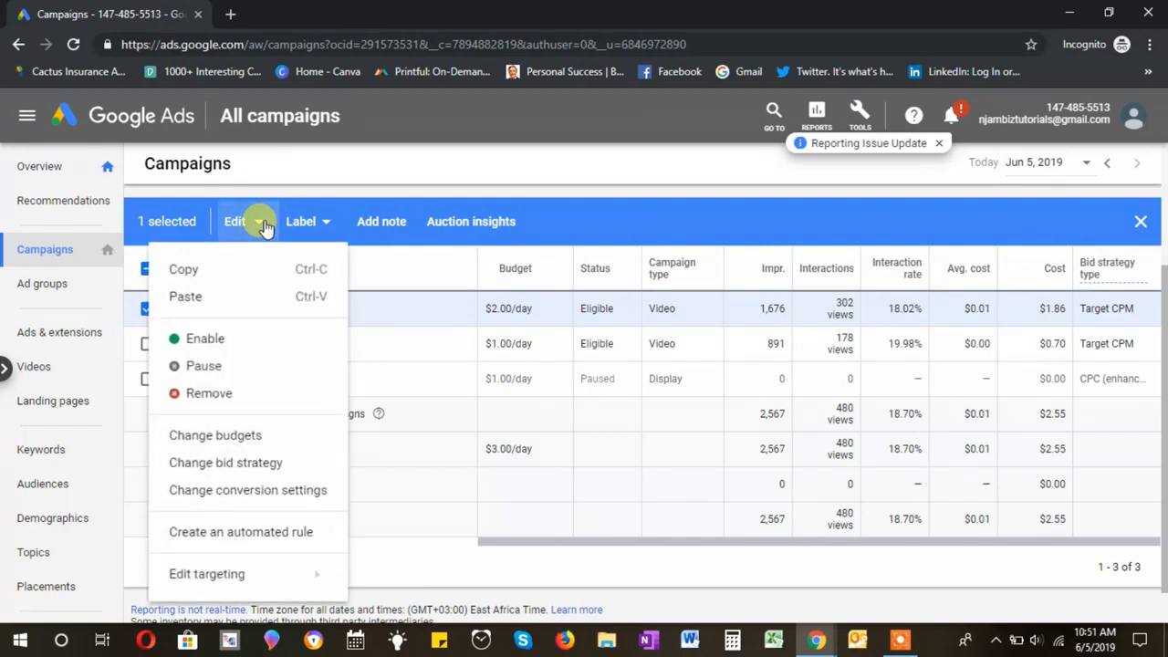
pyautogui.click(216, 270)
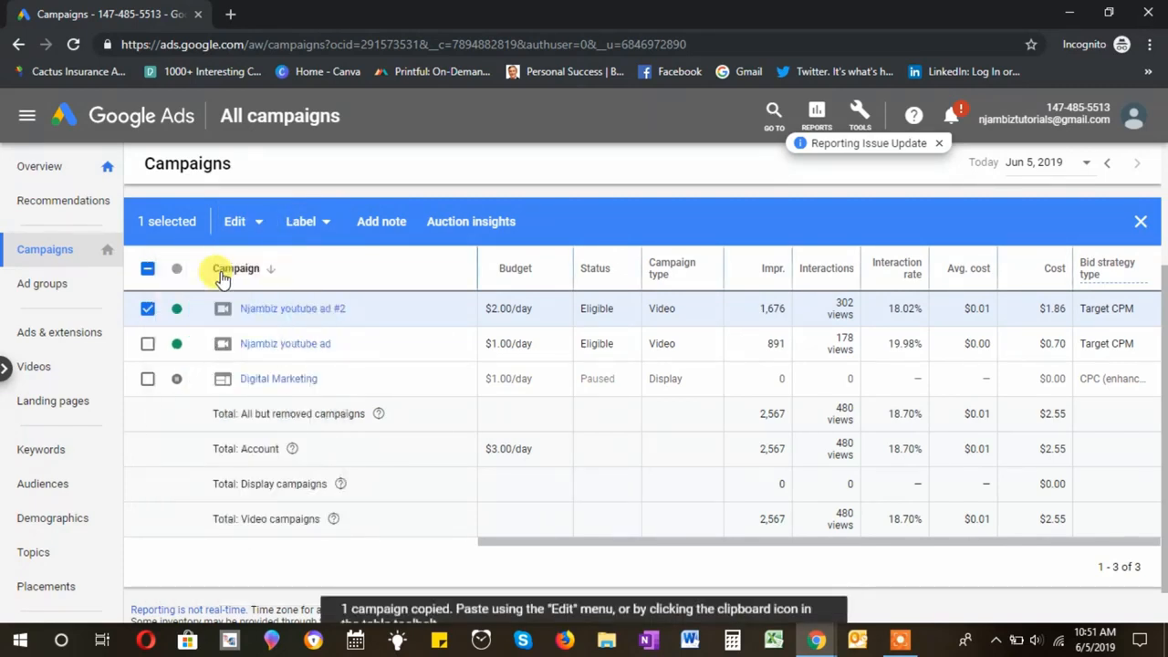
# Set up pasting the copied campaign with new campaigns paused after pasting and start and end dates adjusted
pyautogui.click(239, 222)
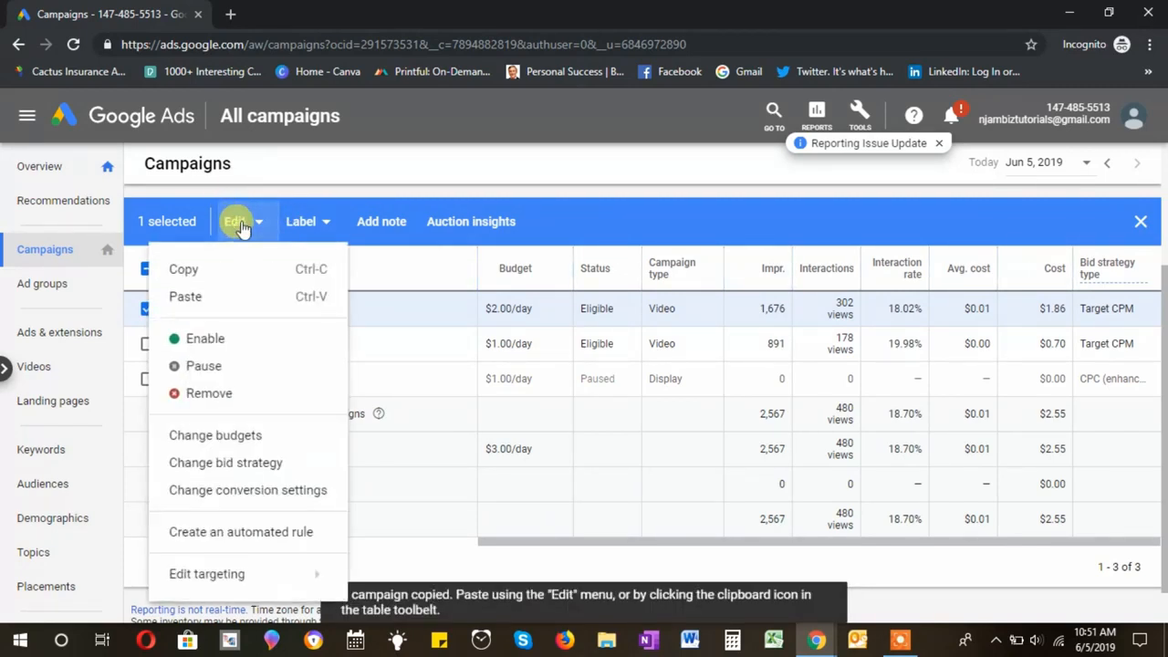
pyautogui.click(201, 283)
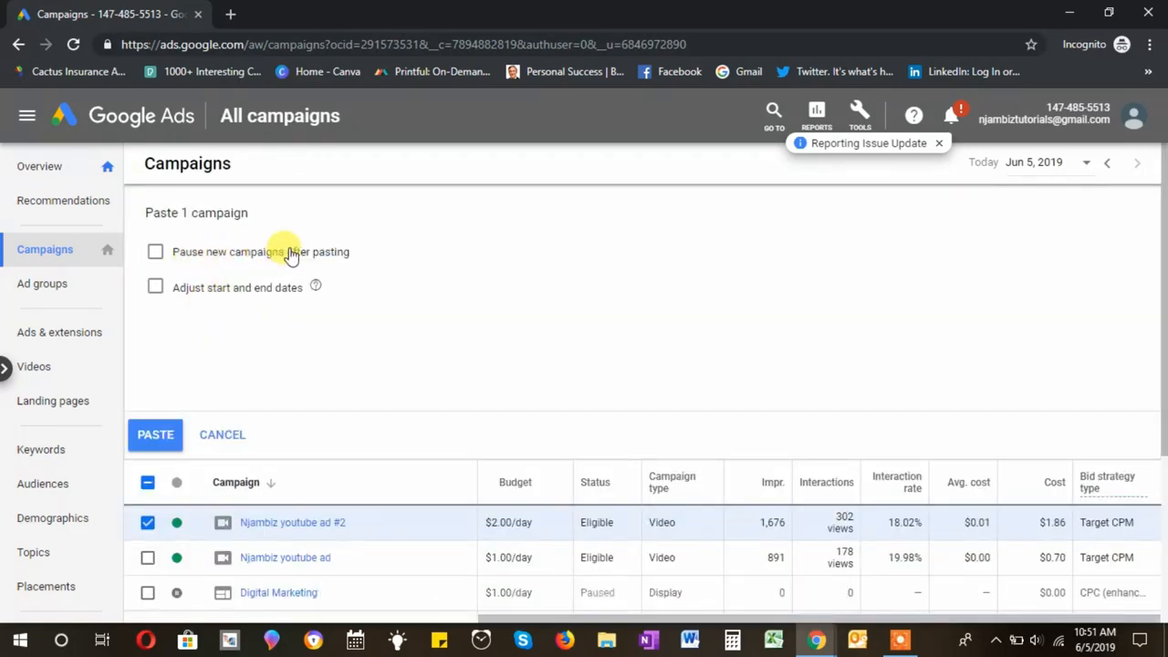
pyautogui.click(155, 253)
pyautogui.click(187, 290)
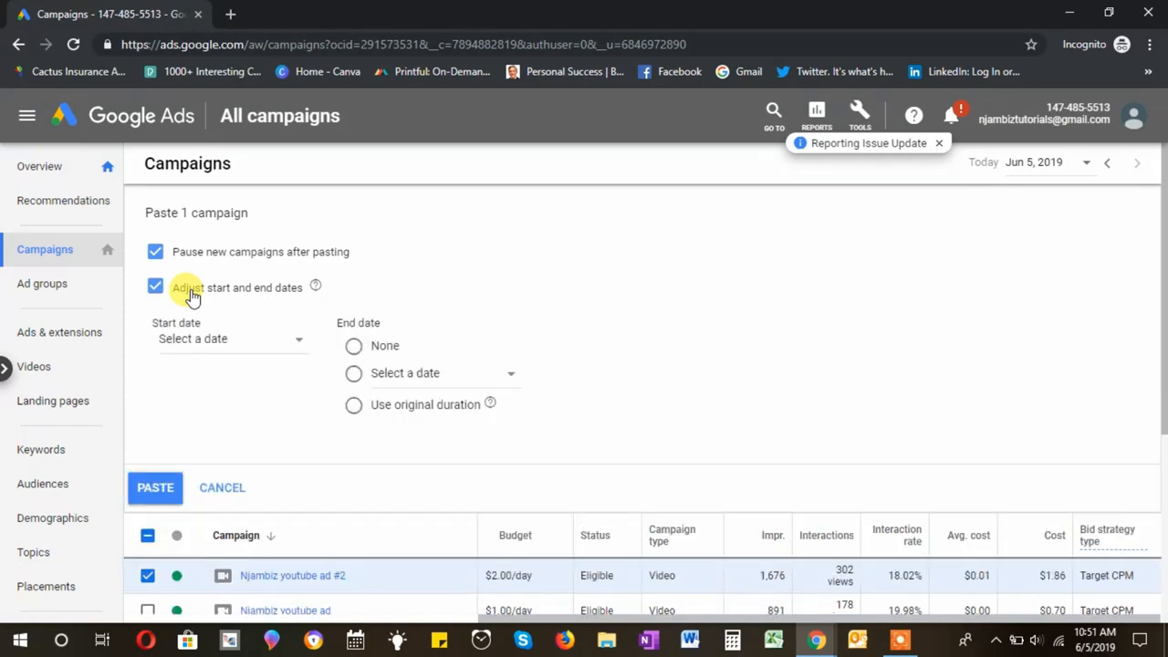
pyautogui.click(206, 341)
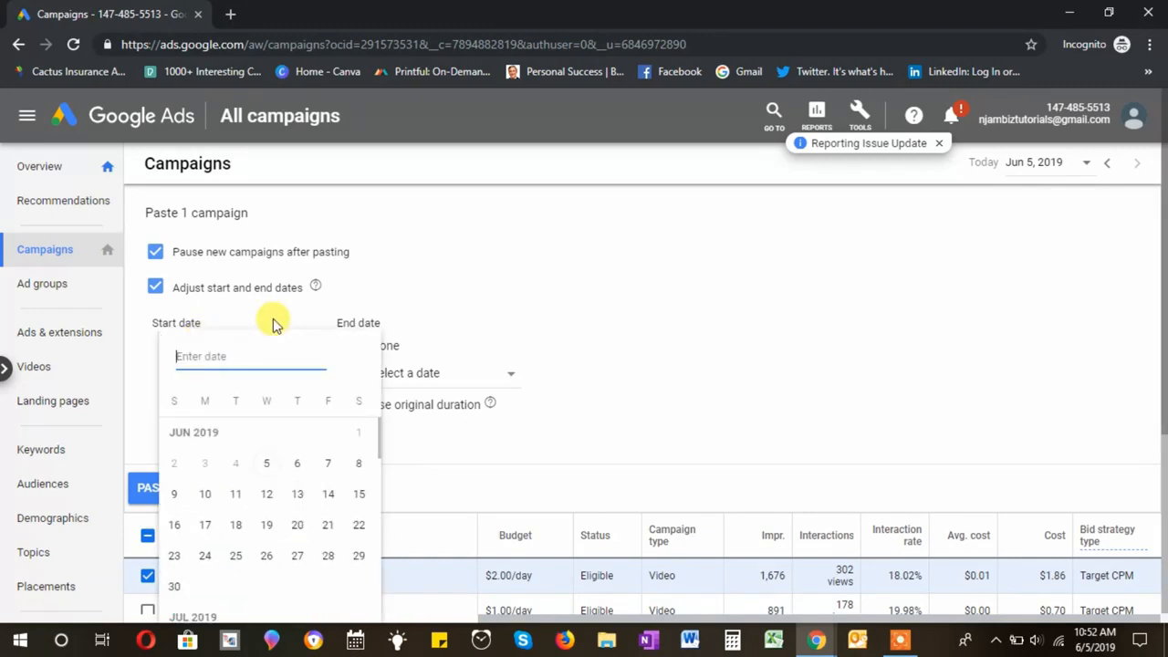
pyautogui.click(276, 325)
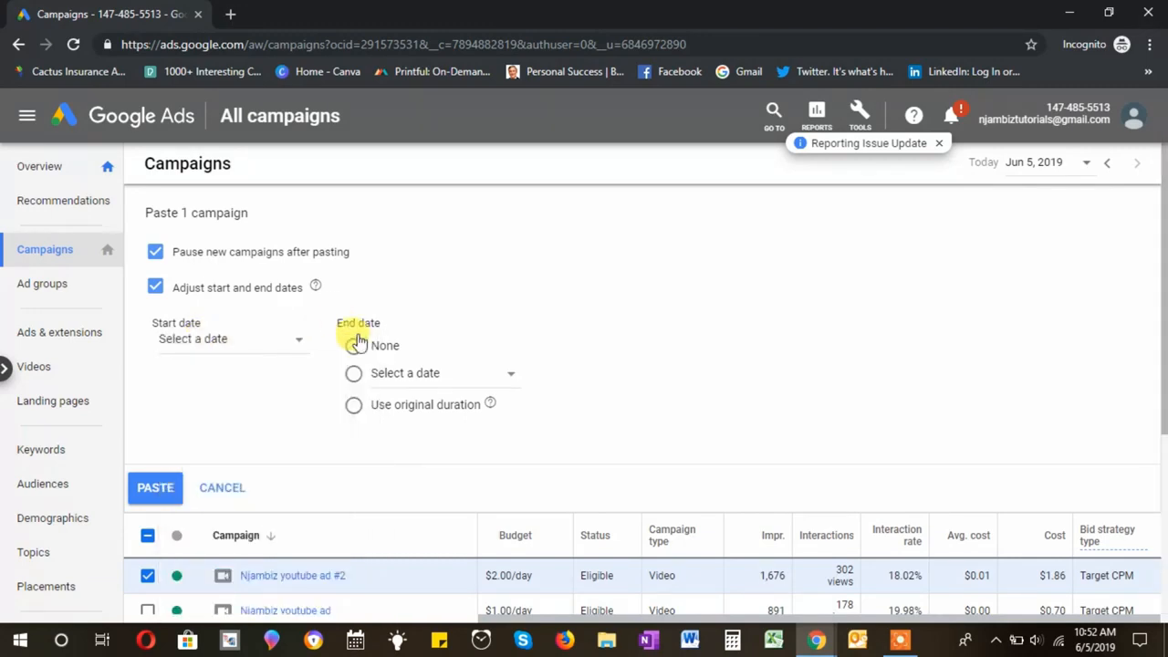
pyautogui.click(402, 376)
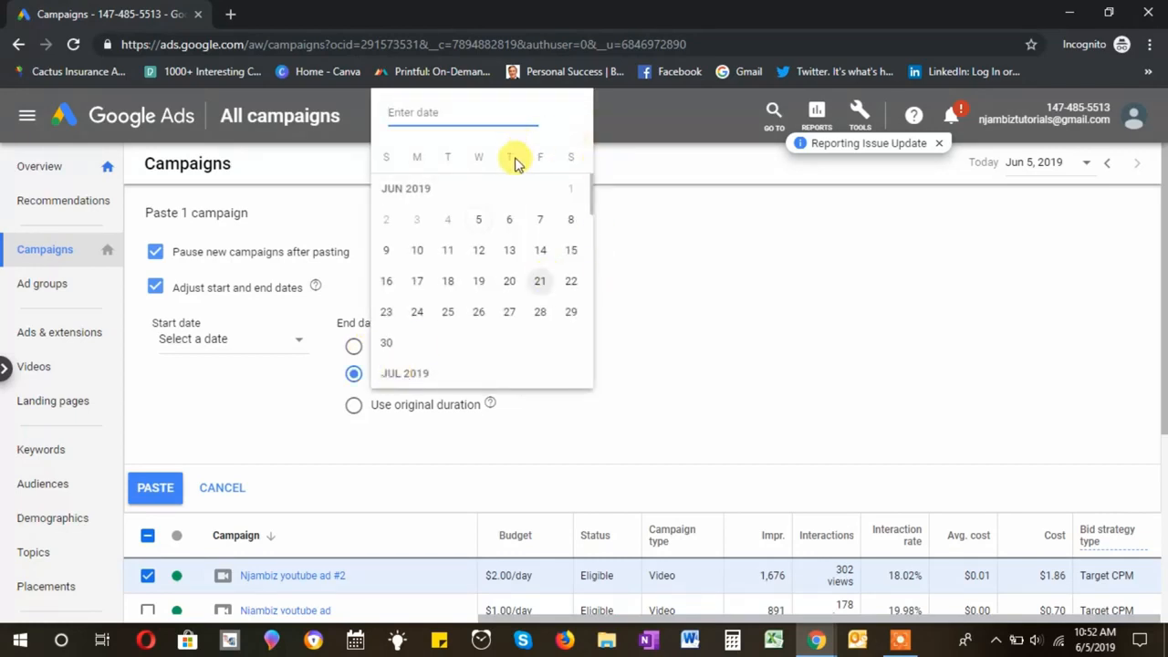
pyautogui.click(773, 354)
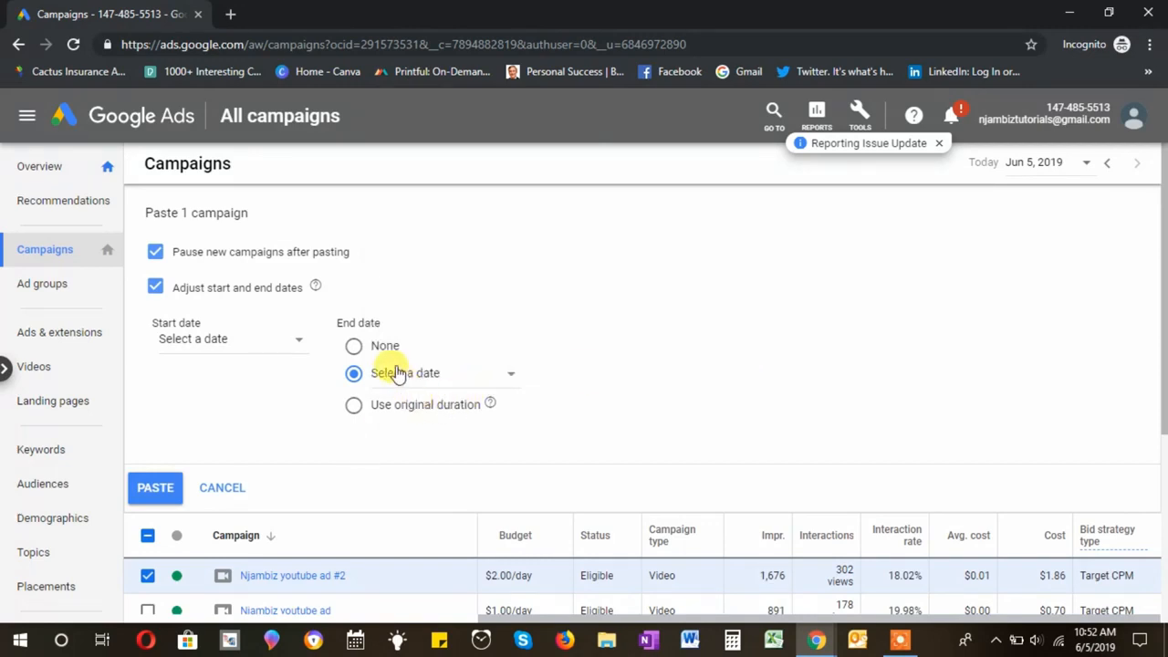
# Set the end date to None and paste the copied campaign into the campaign list
pyautogui.click(374, 352)
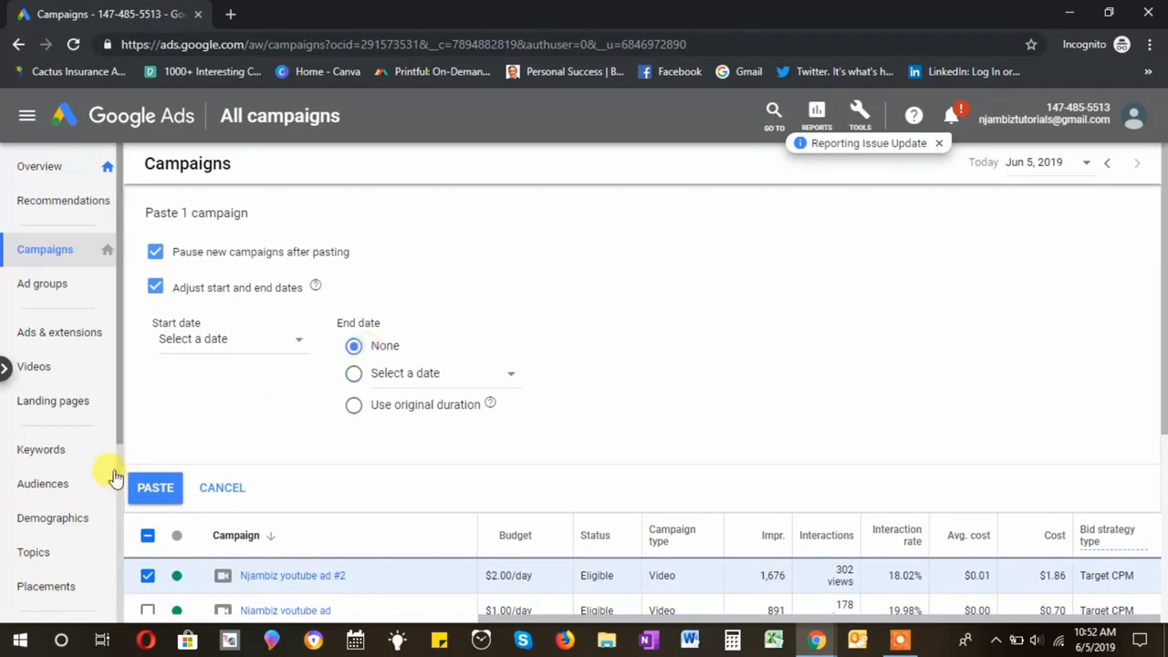
pyautogui.click(170, 488)
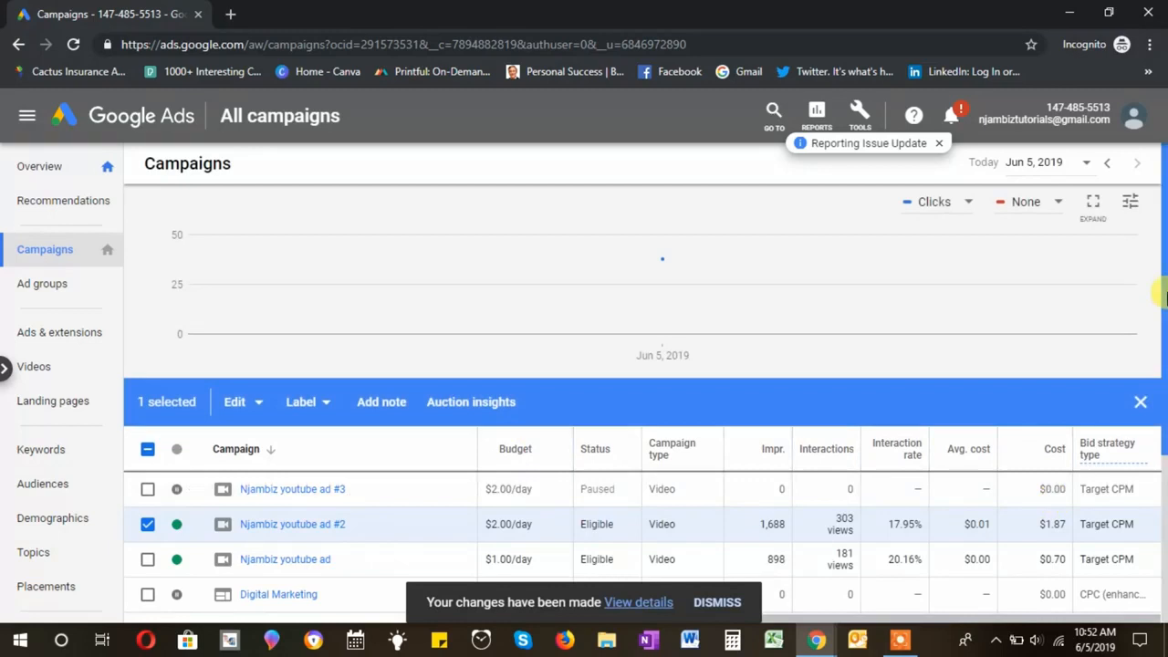
# Set the daily budget of the Njambiz youtube ad #3 campaign to $1.00 and enable the campaign
pyautogui.moveTo(1164, 297); pyautogui.dragTo(1164, 359)
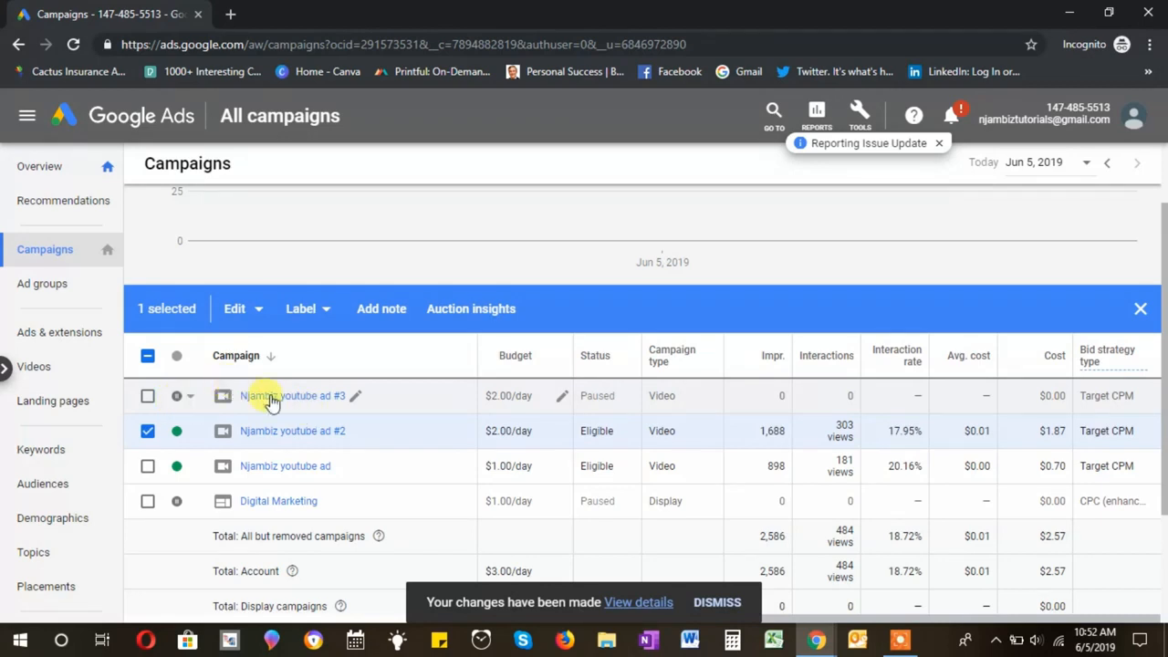
pyautogui.click(563, 399)
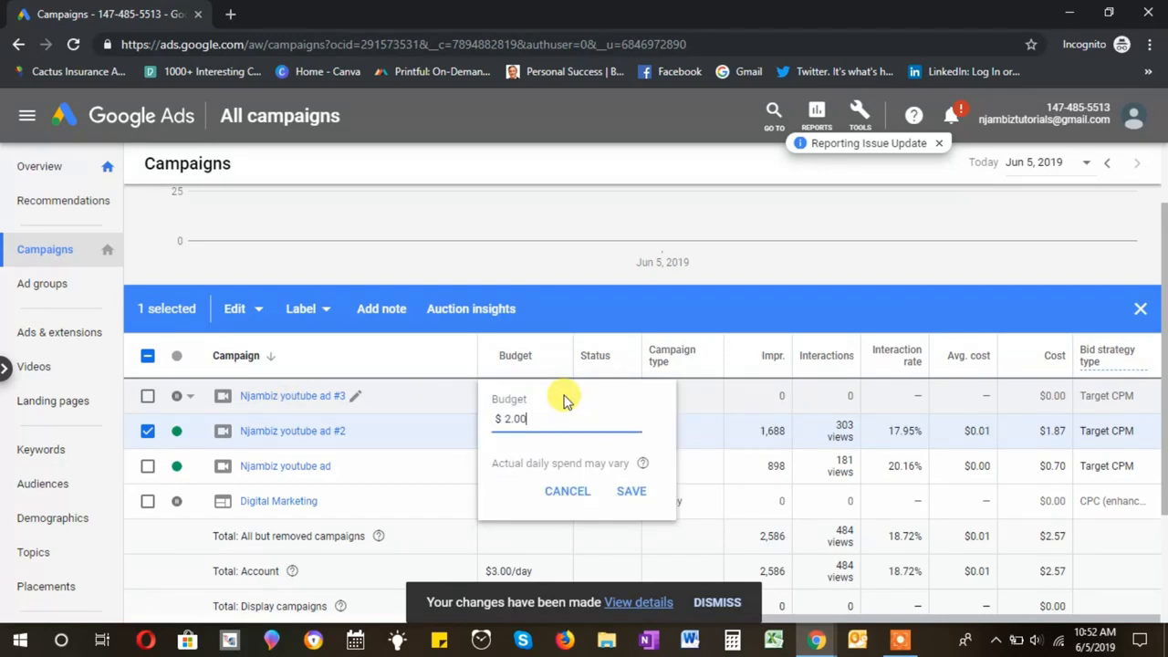
pyautogui.click(513, 417)
pyautogui.press('BackSpace')
pyautogui.write('1')
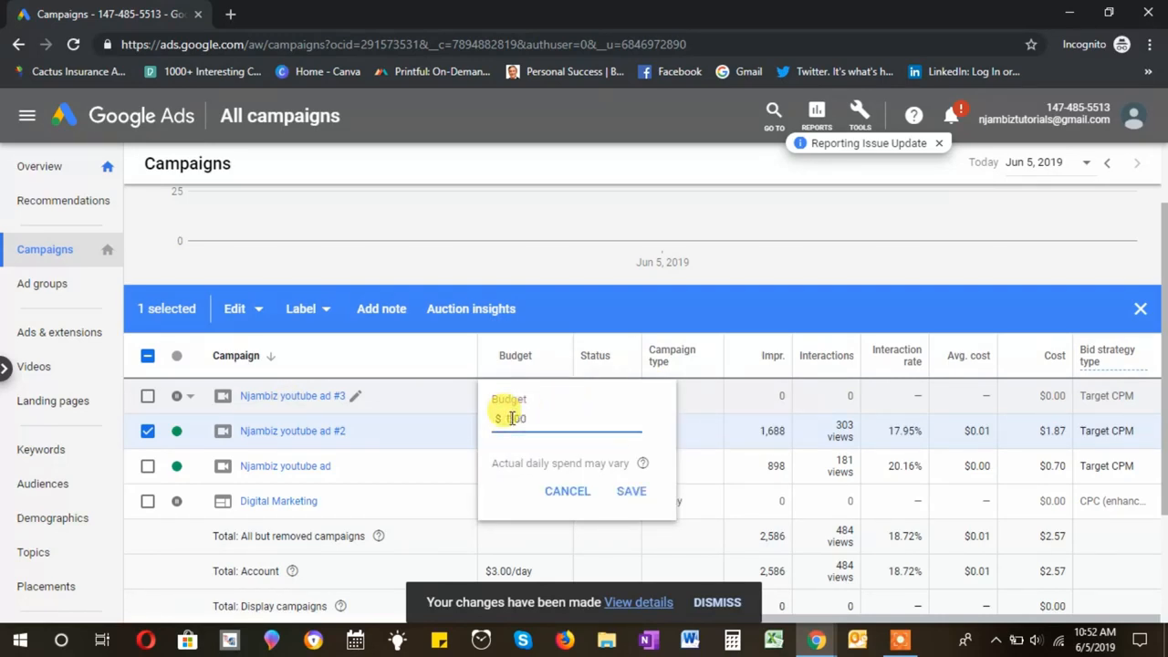
pyautogui.click(631, 491)
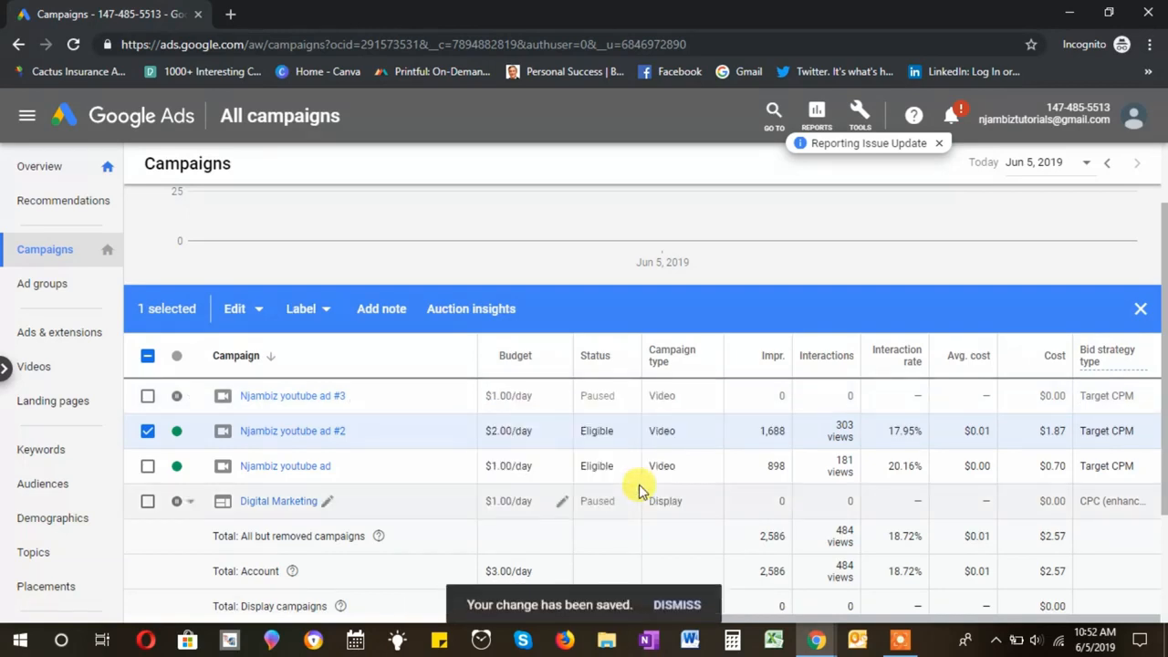
pyautogui.click(192, 397)
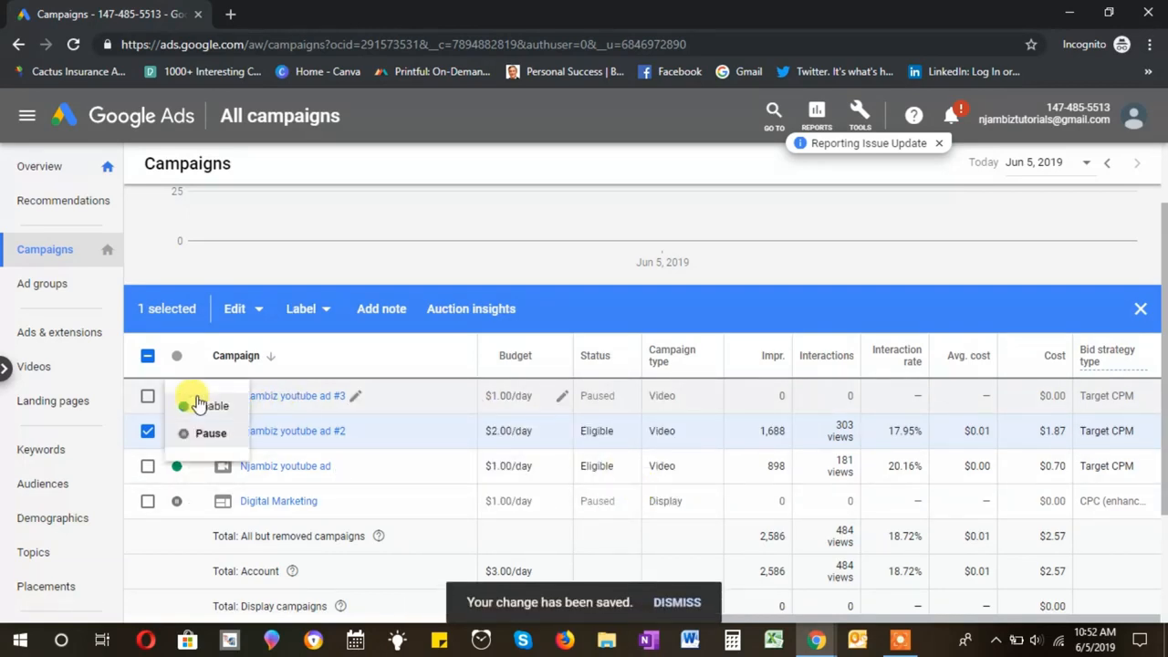
pyautogui.click(206, 405)
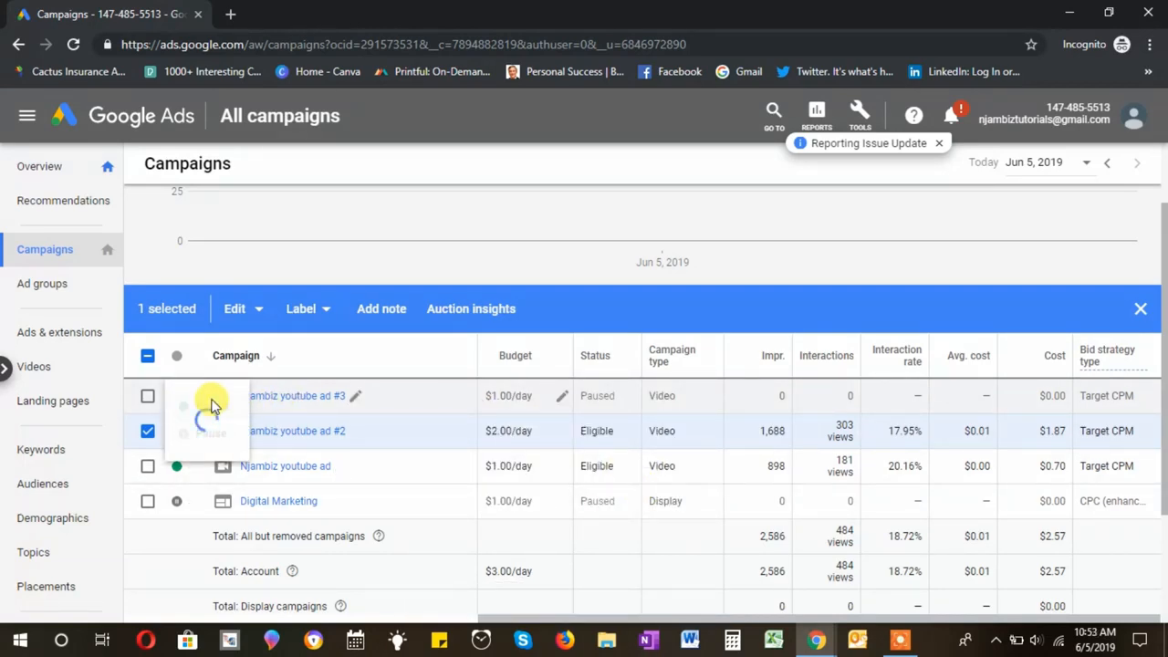